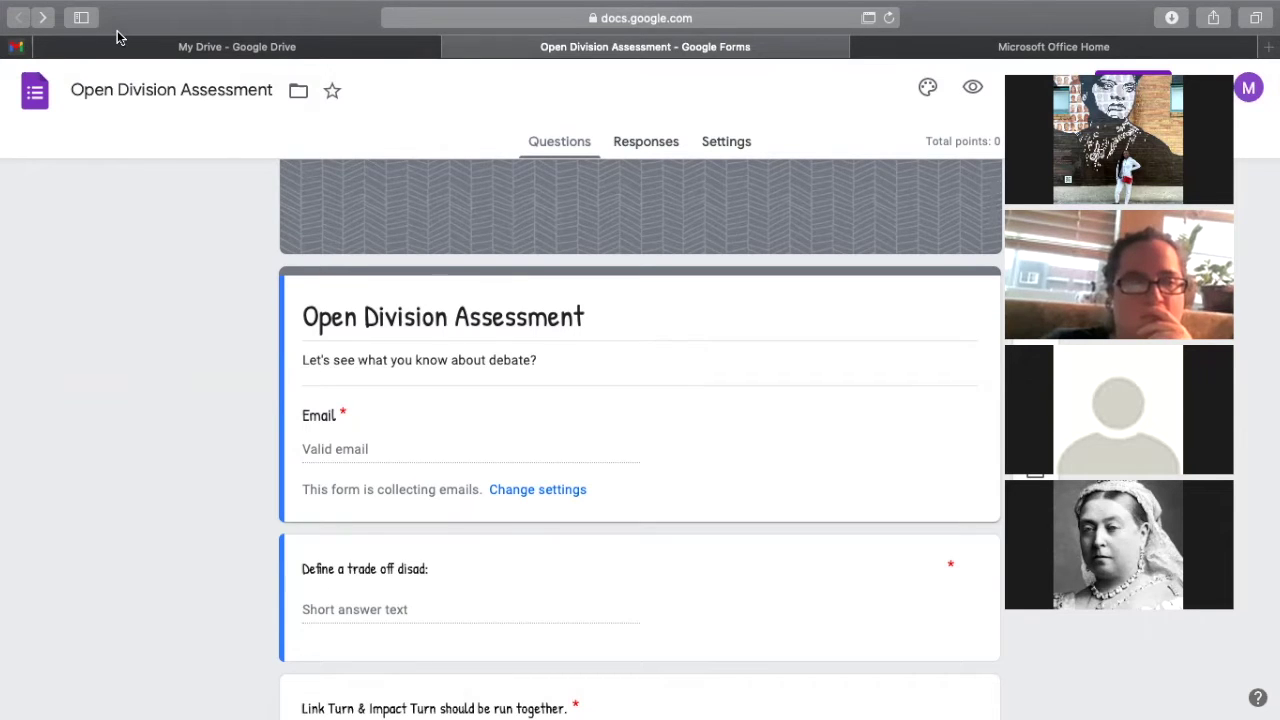
Scroll through the True/False questions down to 'Counterplans also have advantages.'.
scroll(266, 271, "down", 10)
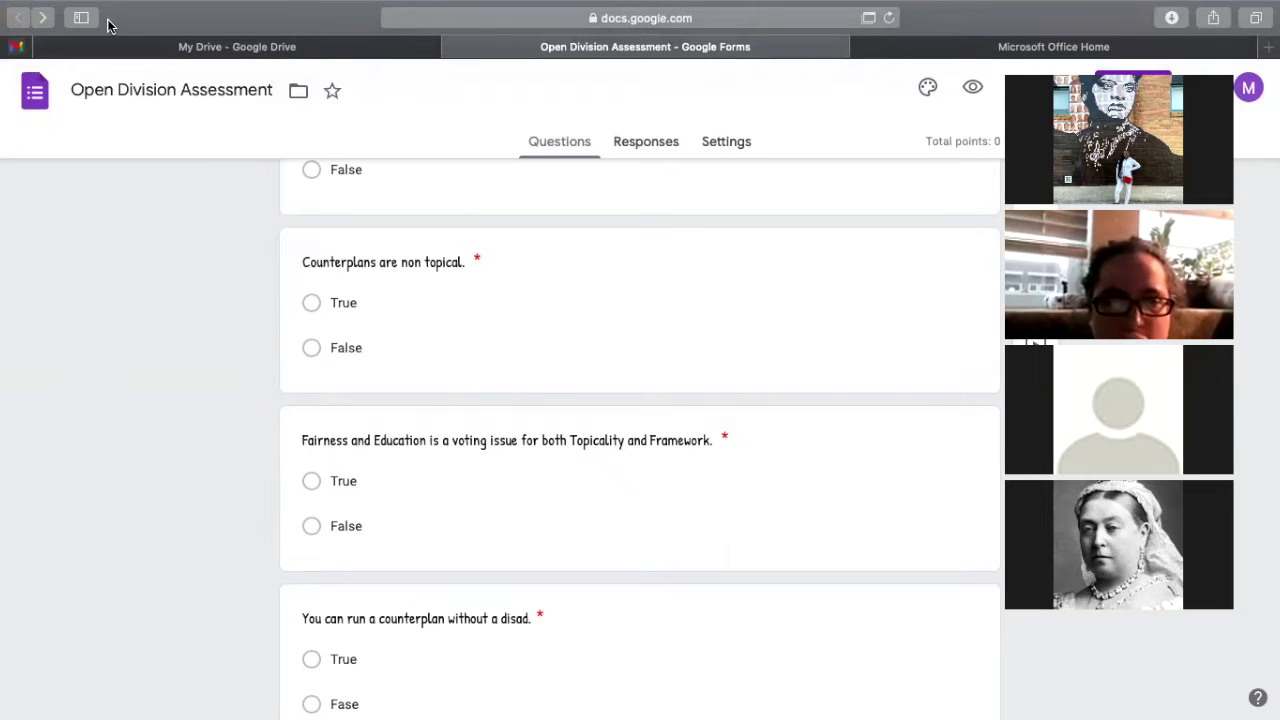
scroll(320, 370, "down", 2)
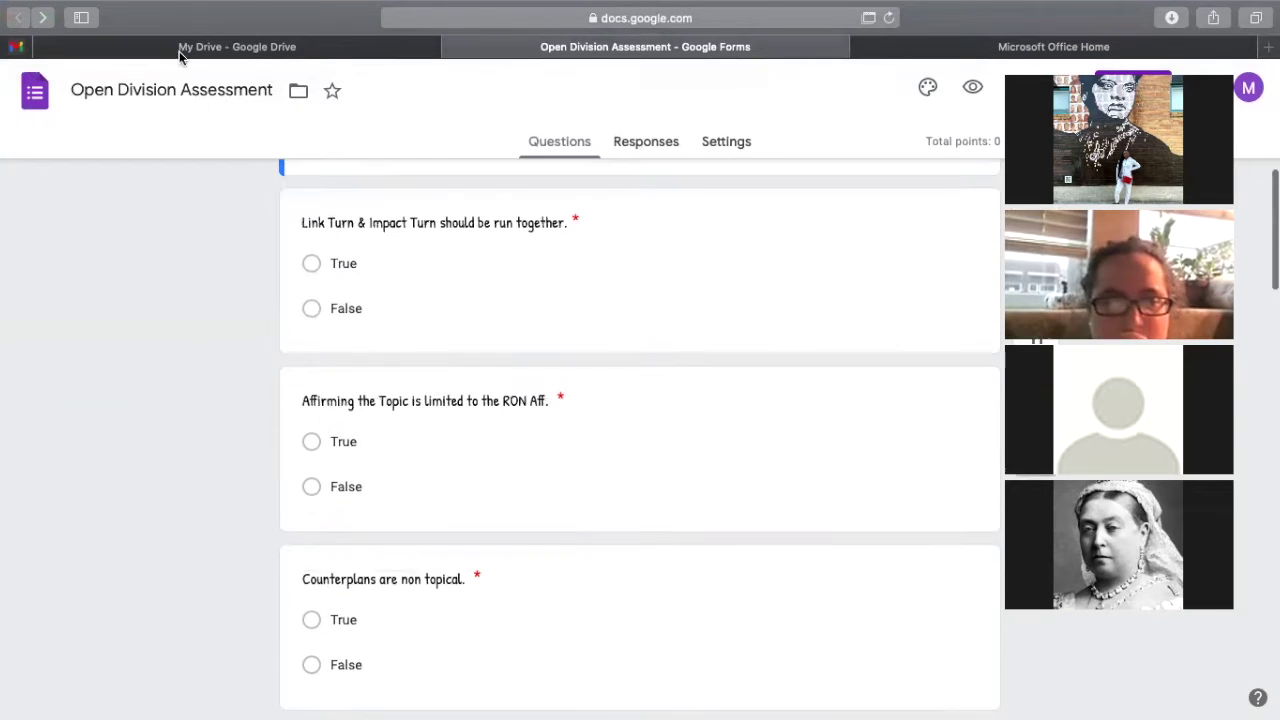
mouse_move(139, 66)
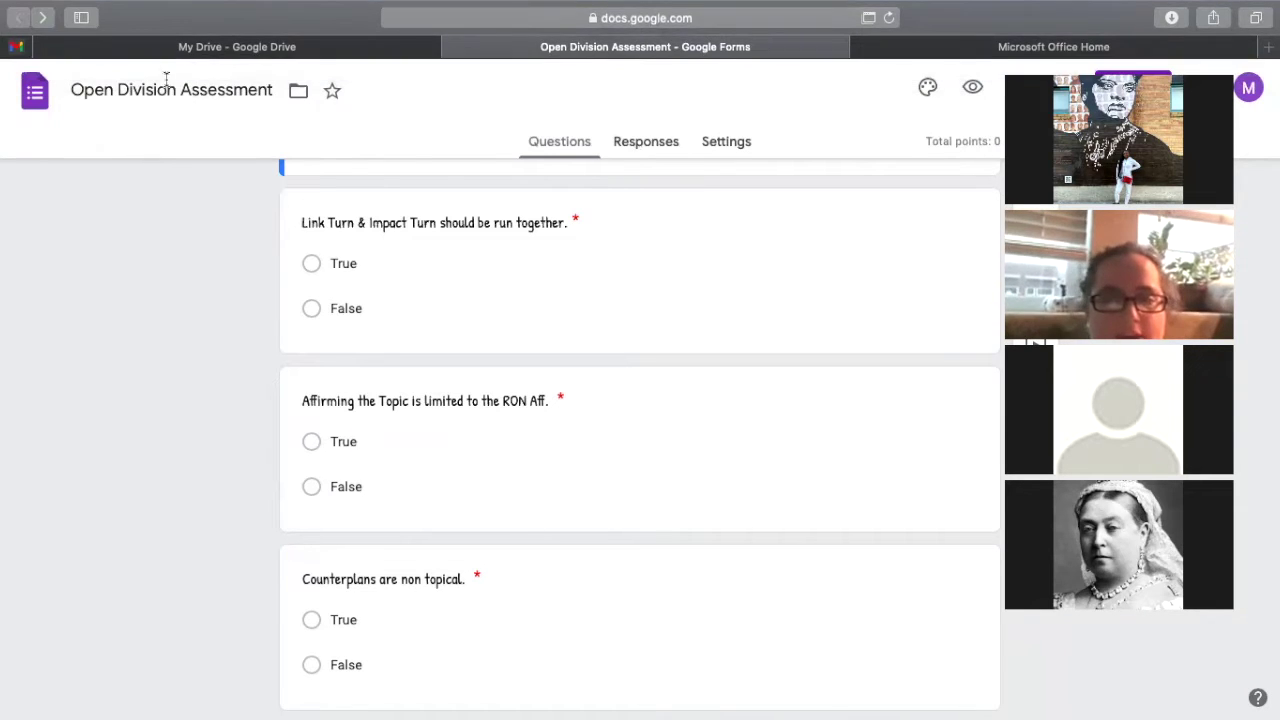
scroll(141, 244, "up", 5)
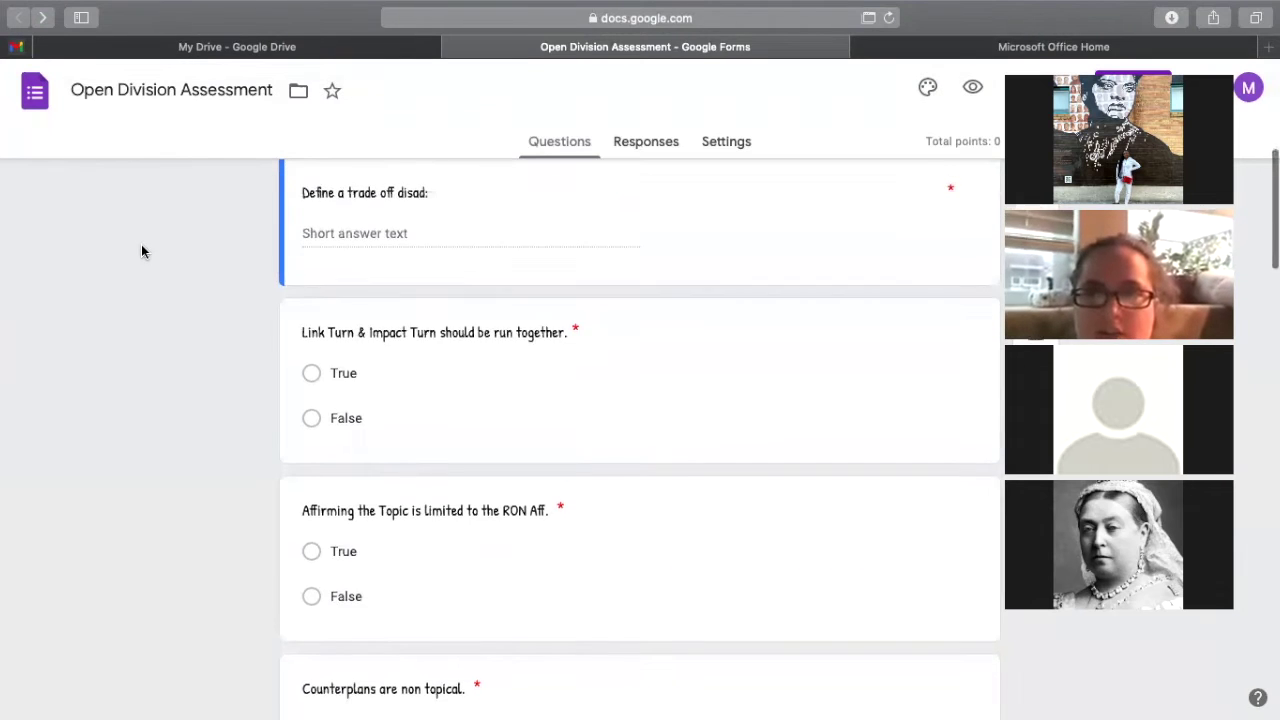
scroll(141, 244, "down", 15)
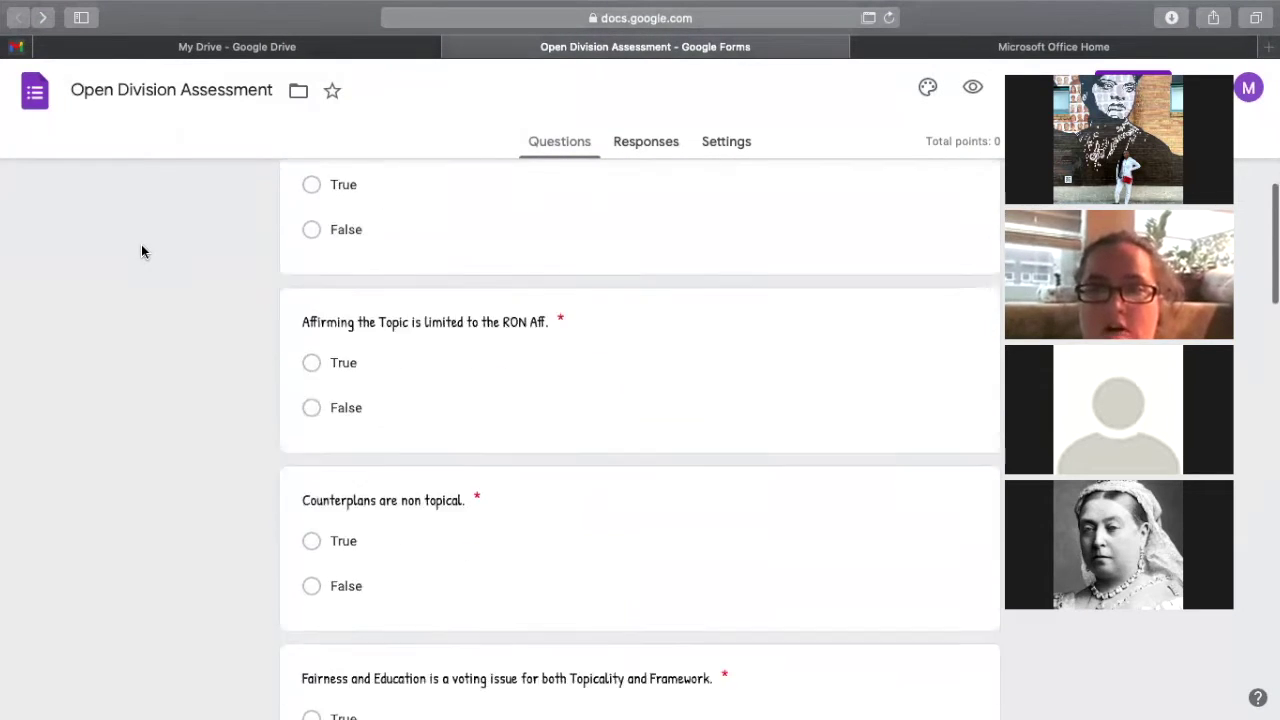
scroll(145, 238, "down", 12)
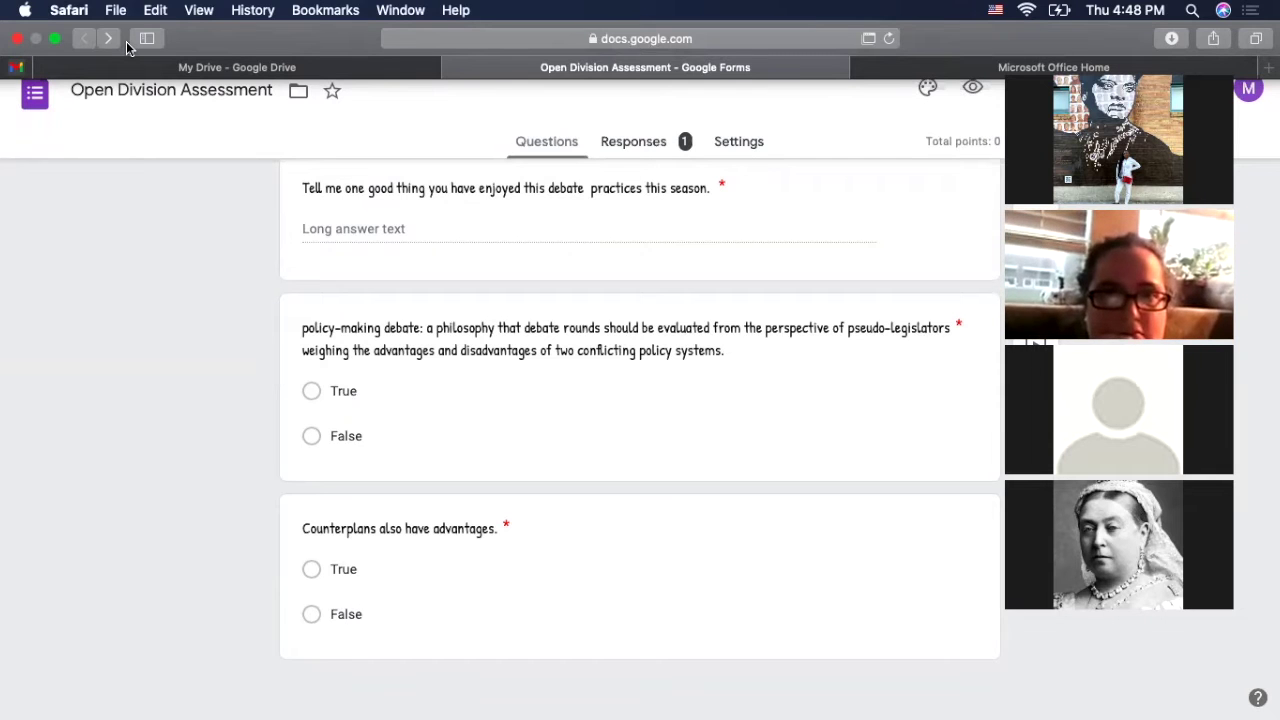
Scroll back up through the questions to the 'Open Division Assessment' title card.
mouse_move(3, 190)
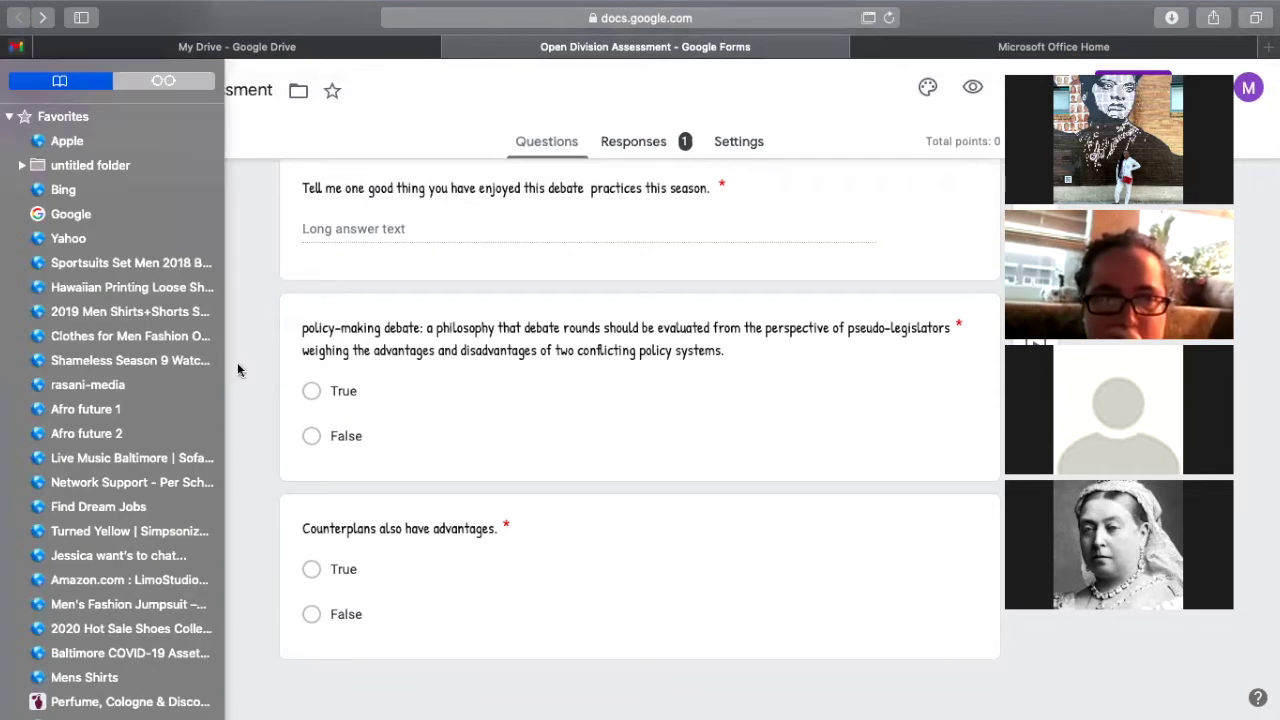
scroll(416, 323, "up", 10)
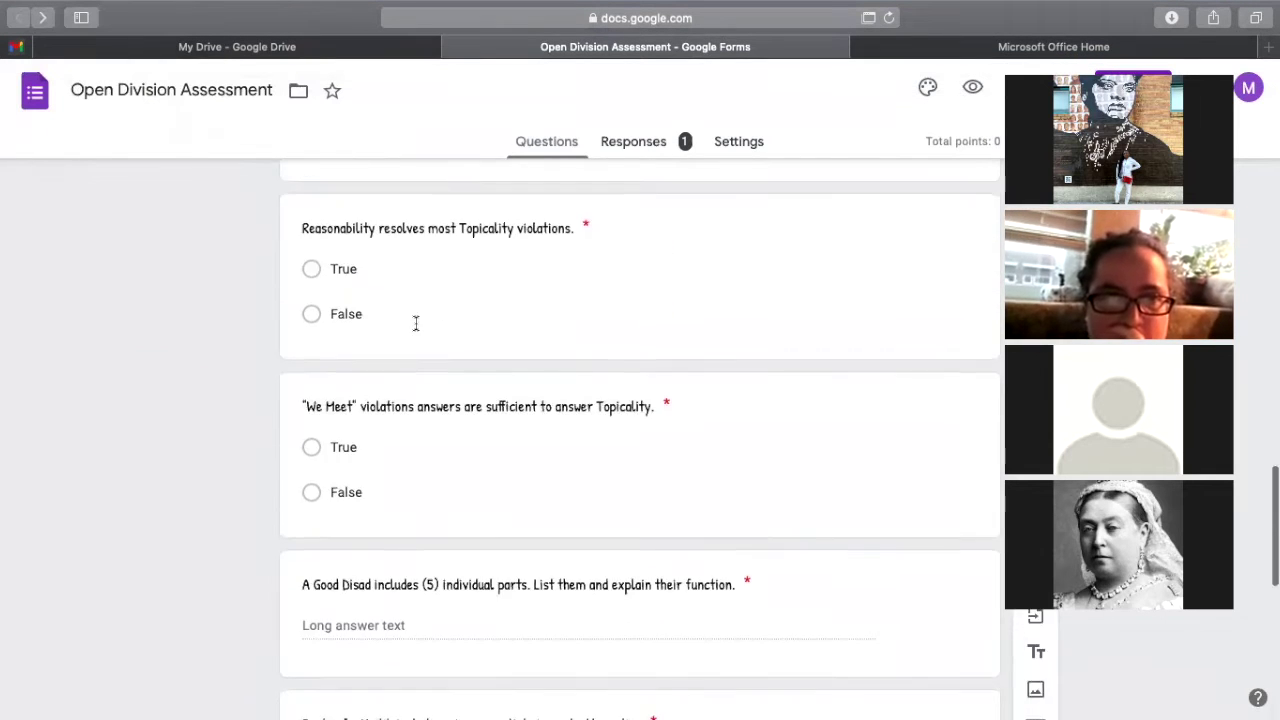
scroll(416, 323, "down", 15)
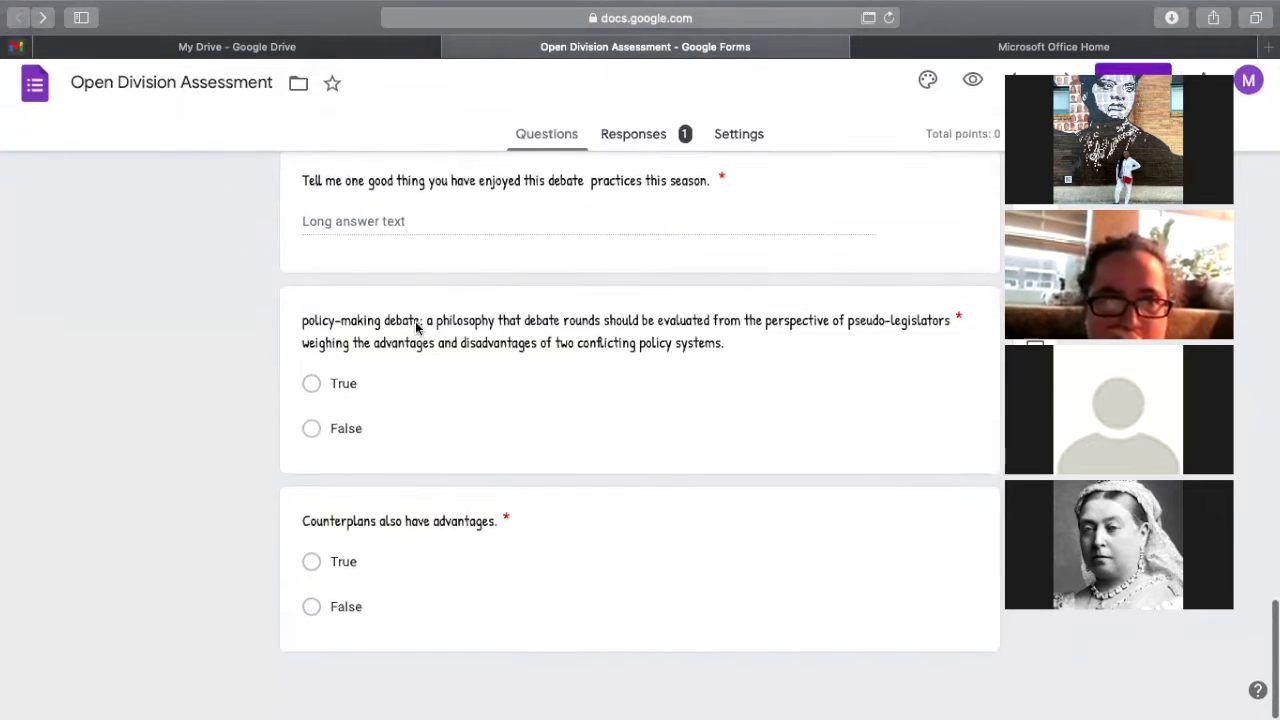
scroll(646, 375, "up", 4)
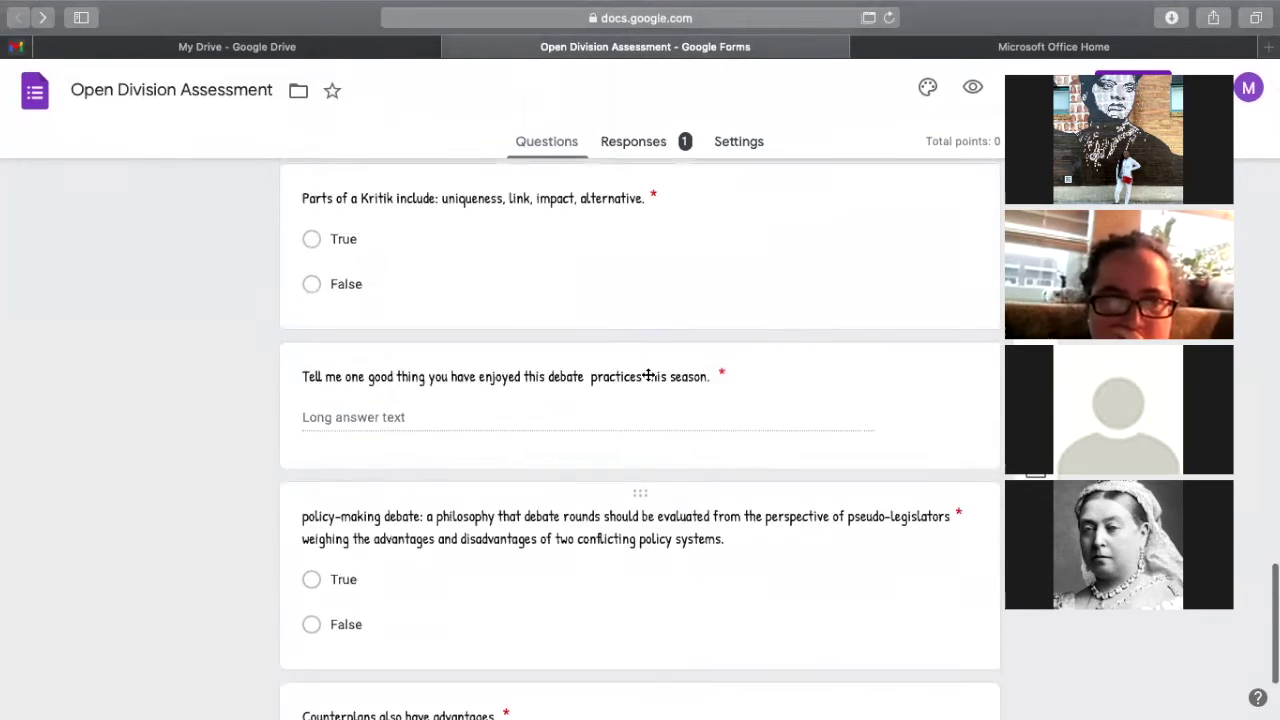
scroll(648, 375, "up", 20)
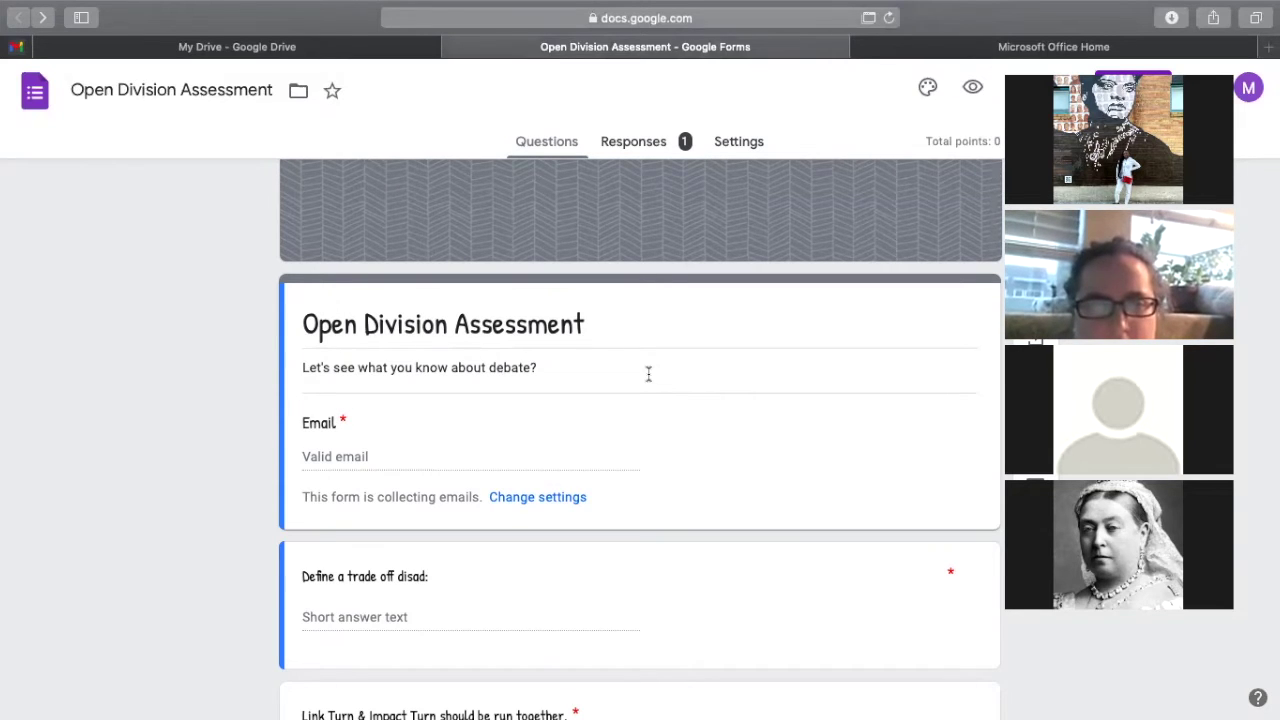
mouse_move(755, 8)
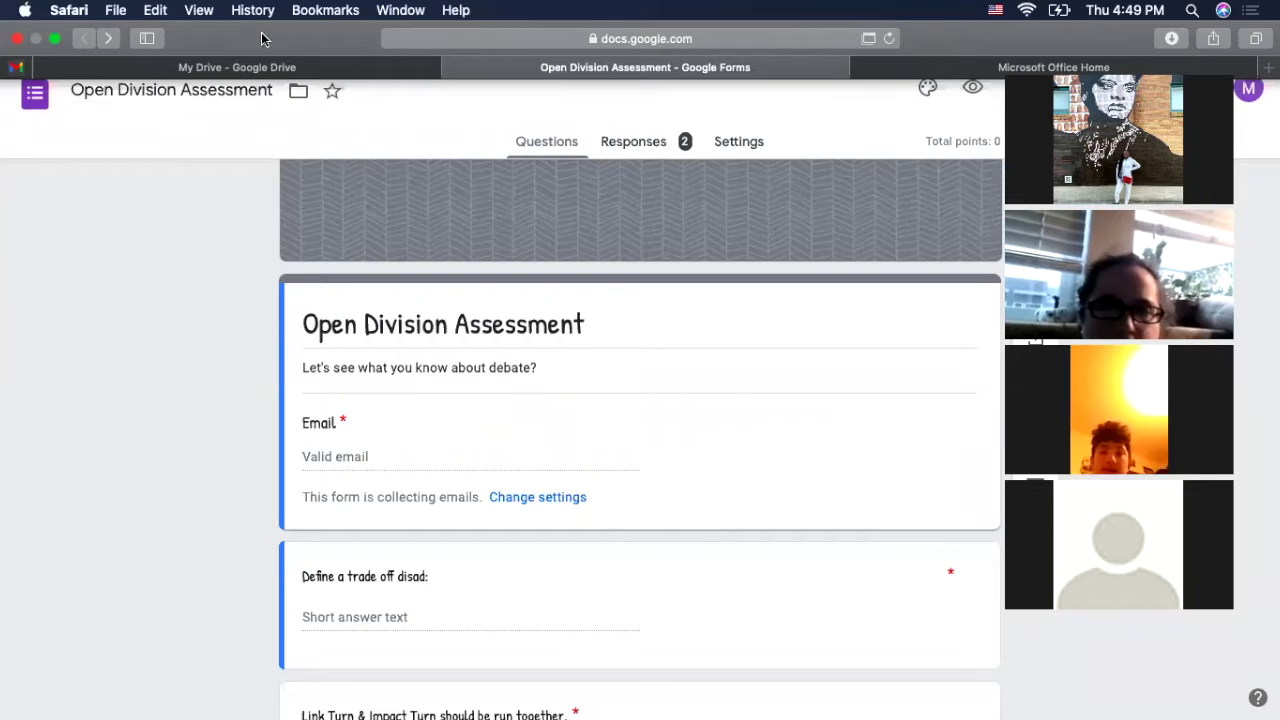
scroll(909, 362, "down", 3)
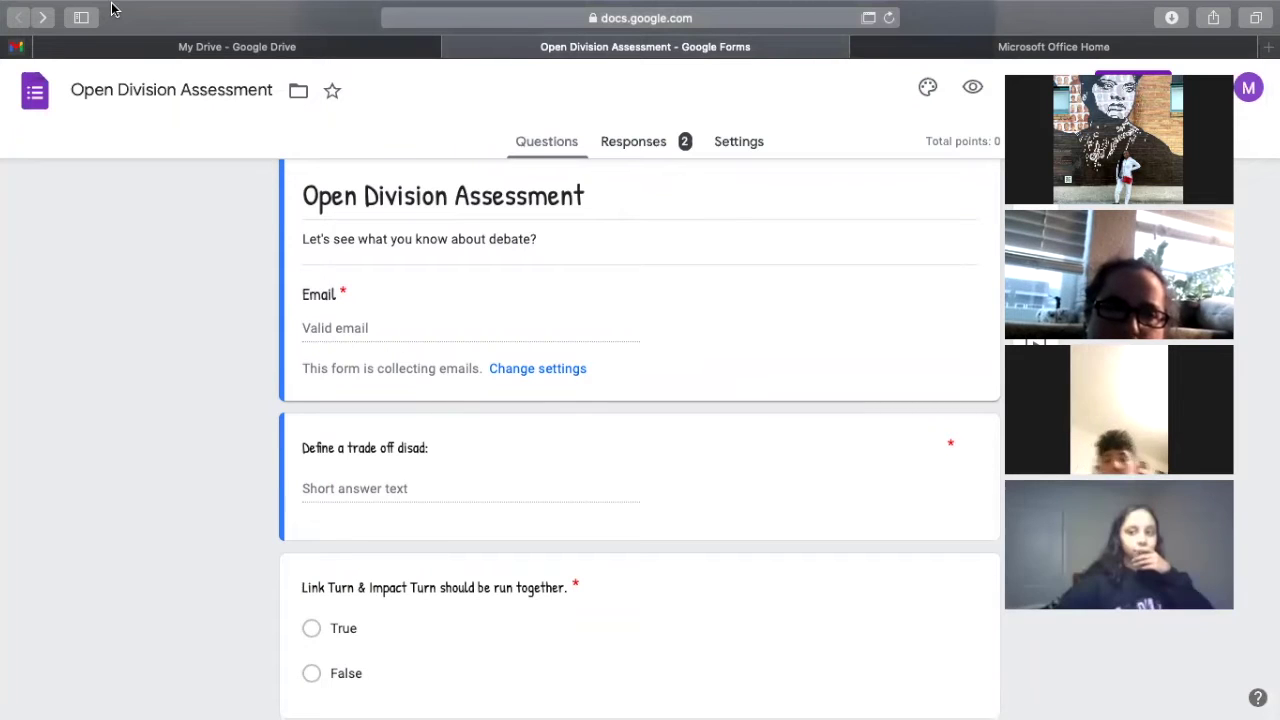
mouse_move(110, 5)
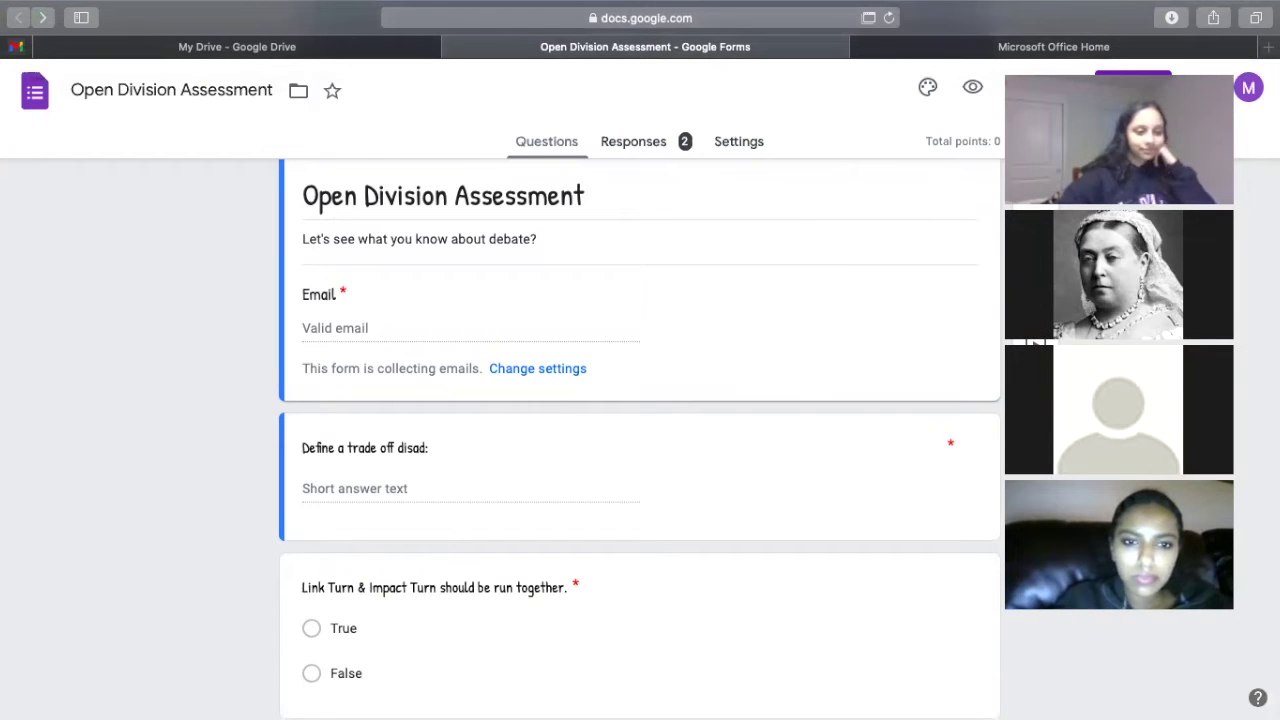
mouse_move(128, 51)
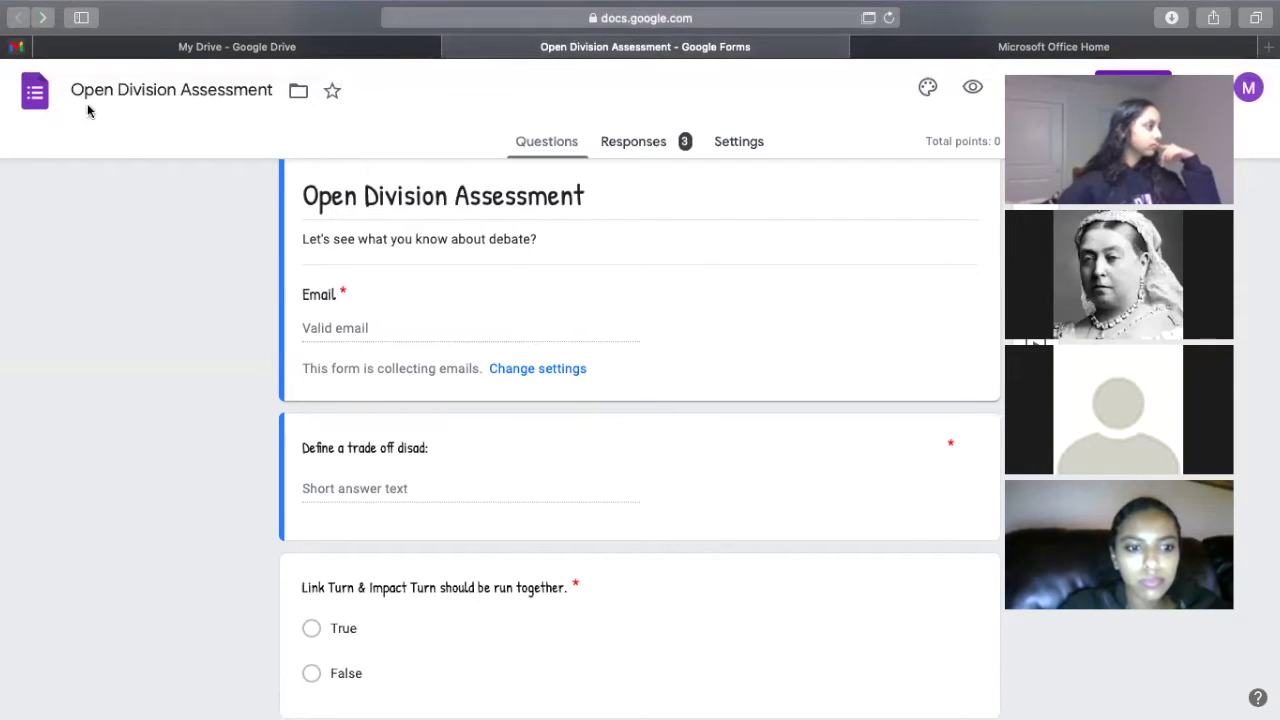
left_click(633, 141)
scroll(423, 320, "down", 3)
scroll(496, 488, "down", 3)
scroll(496, 488, "down", 6)
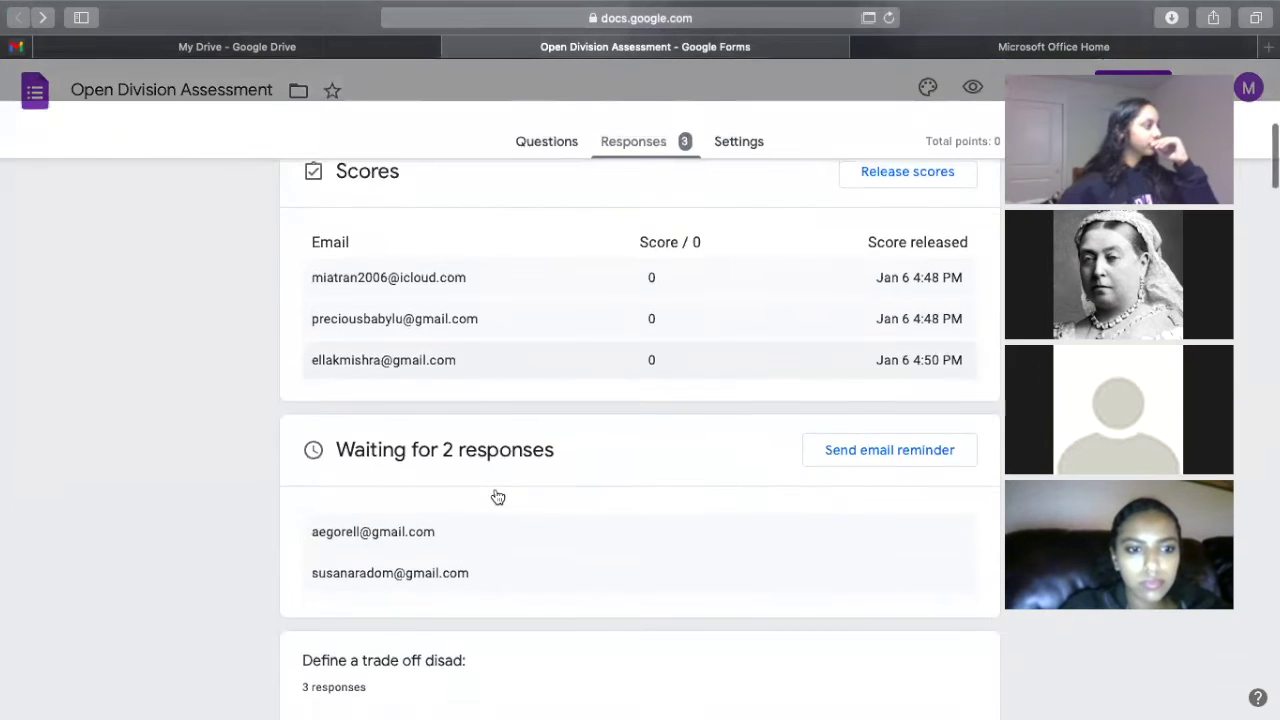
scroll(496, 488, "down", 6)
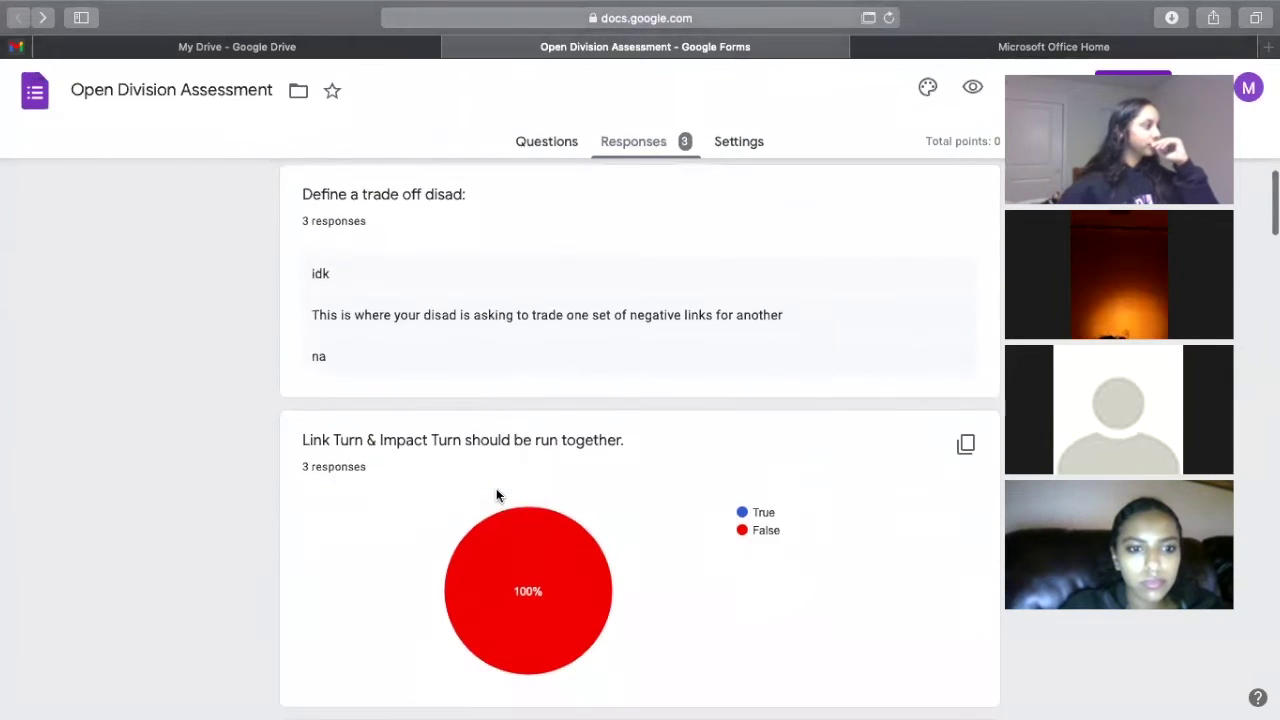
scroll(496, 488, "up", 2)
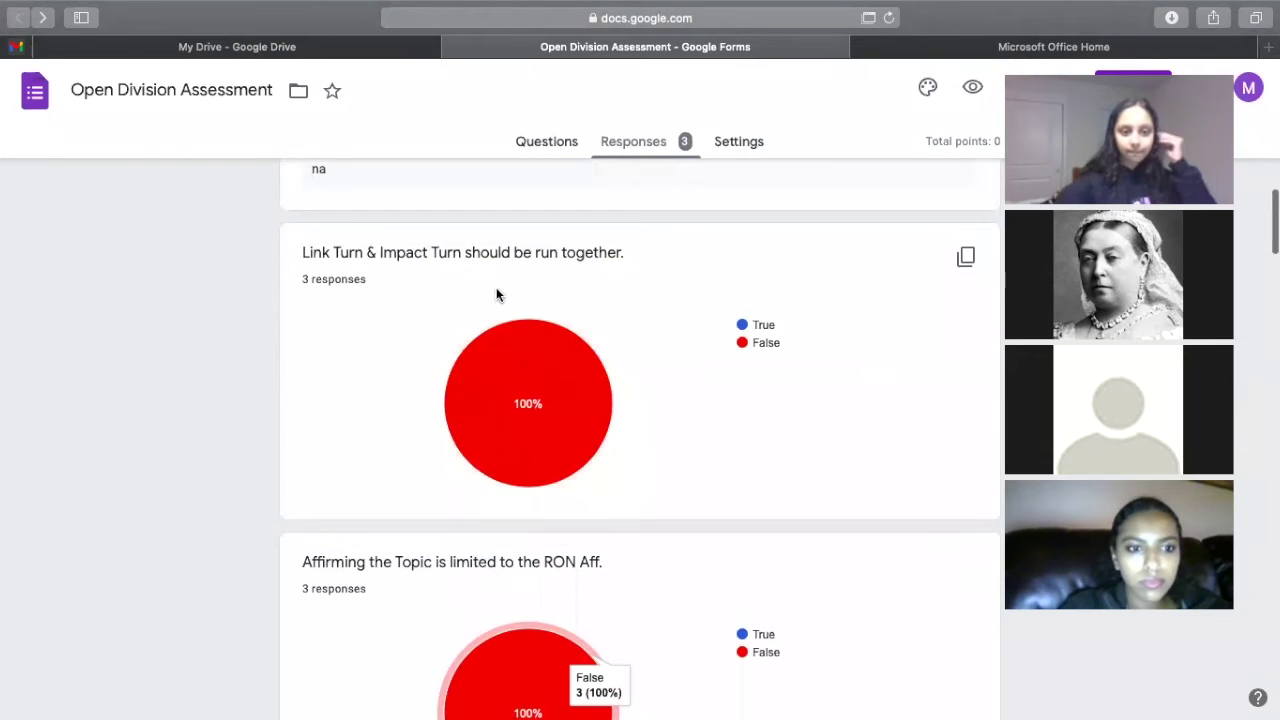
mouse_move(514, 343)
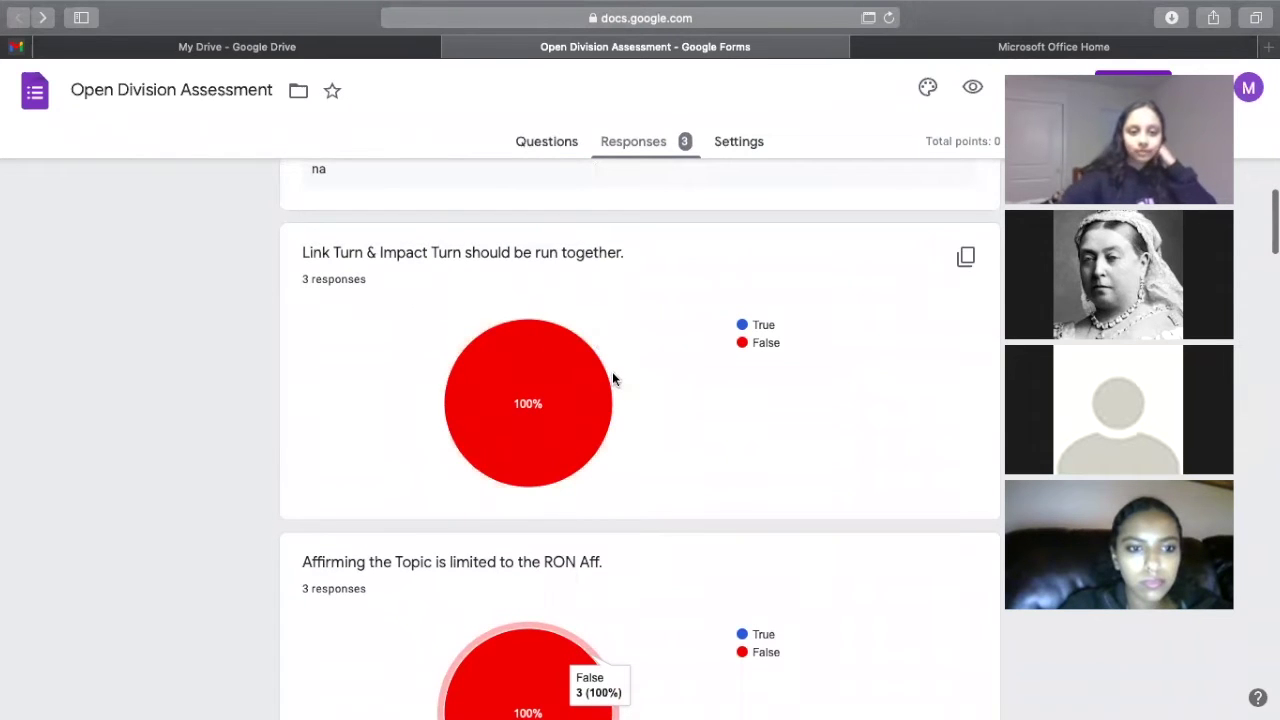
scroll(613, 376, "down", 5)
scroll(613, 378, "down", 5)
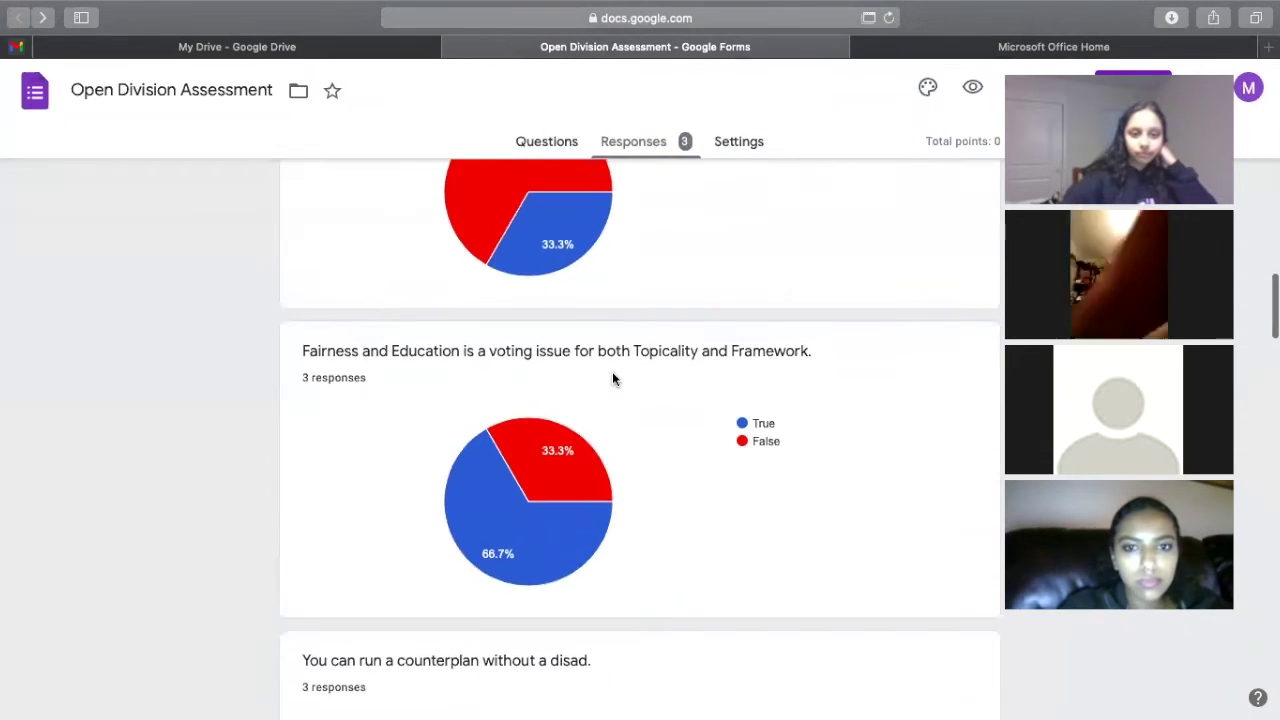
scroll(613, 378, "up", 2)
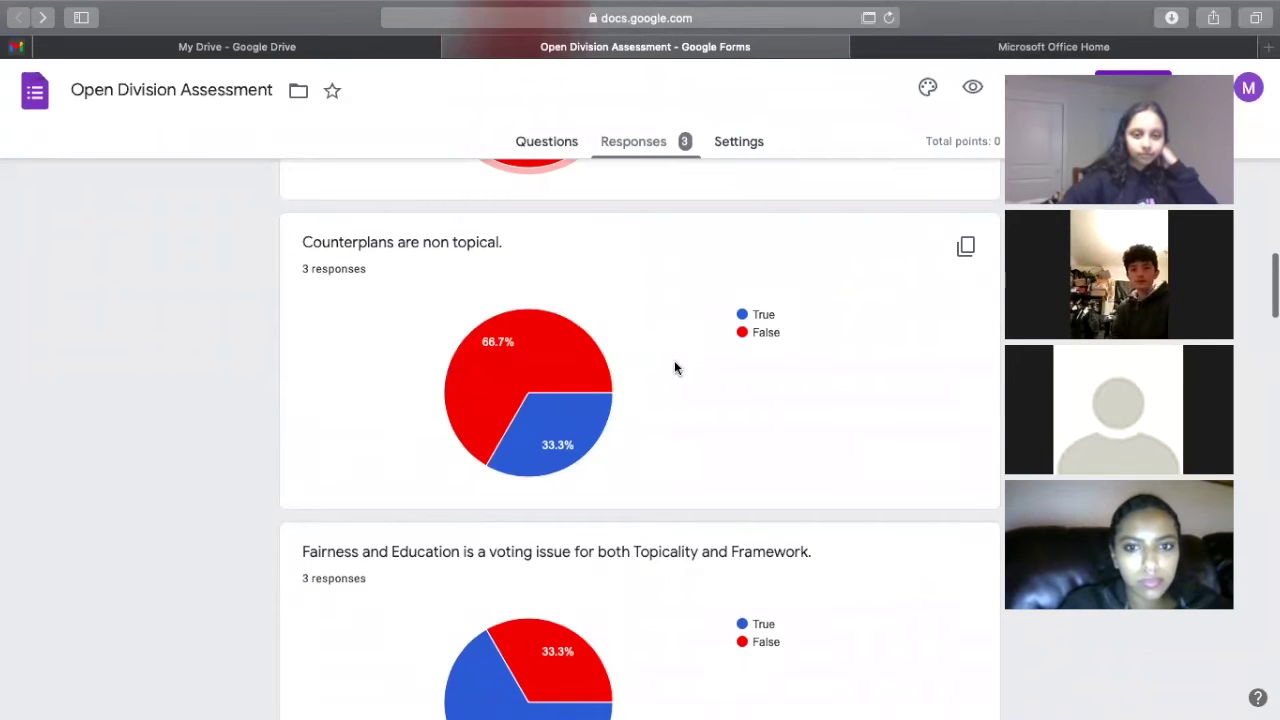
mouse_move(580, 364)
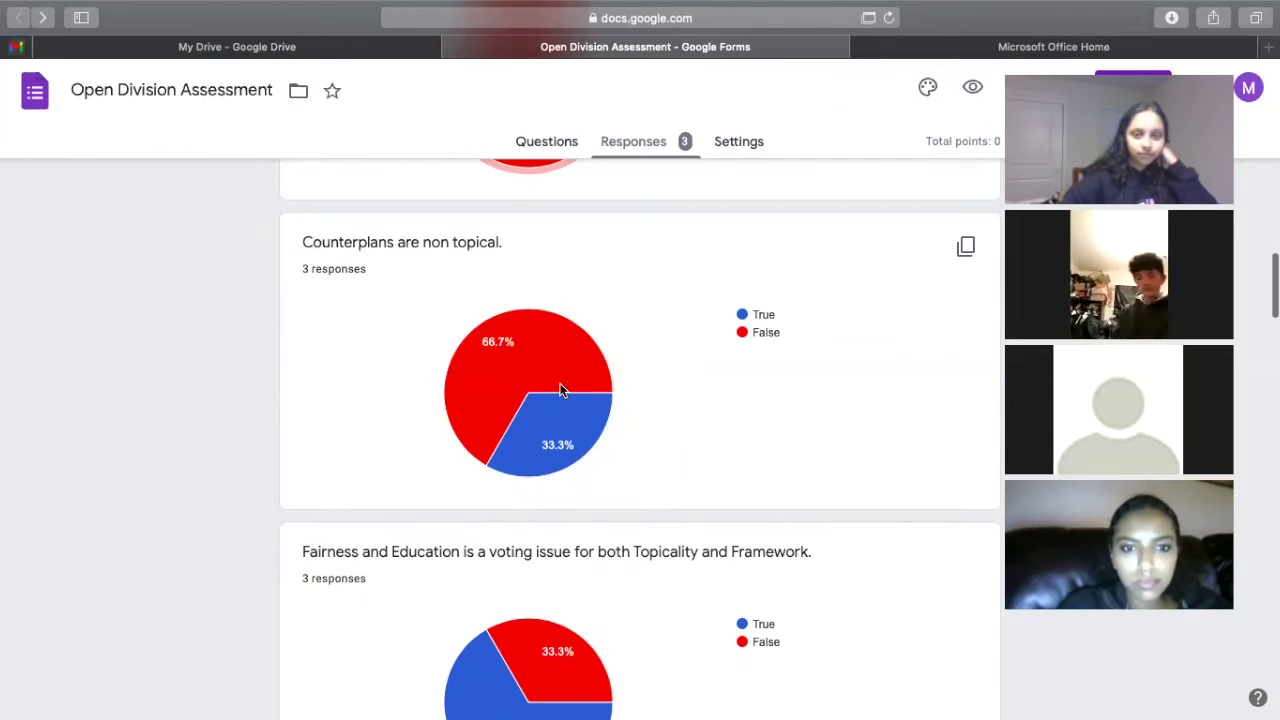
scroll(605, 430, "down", 3)
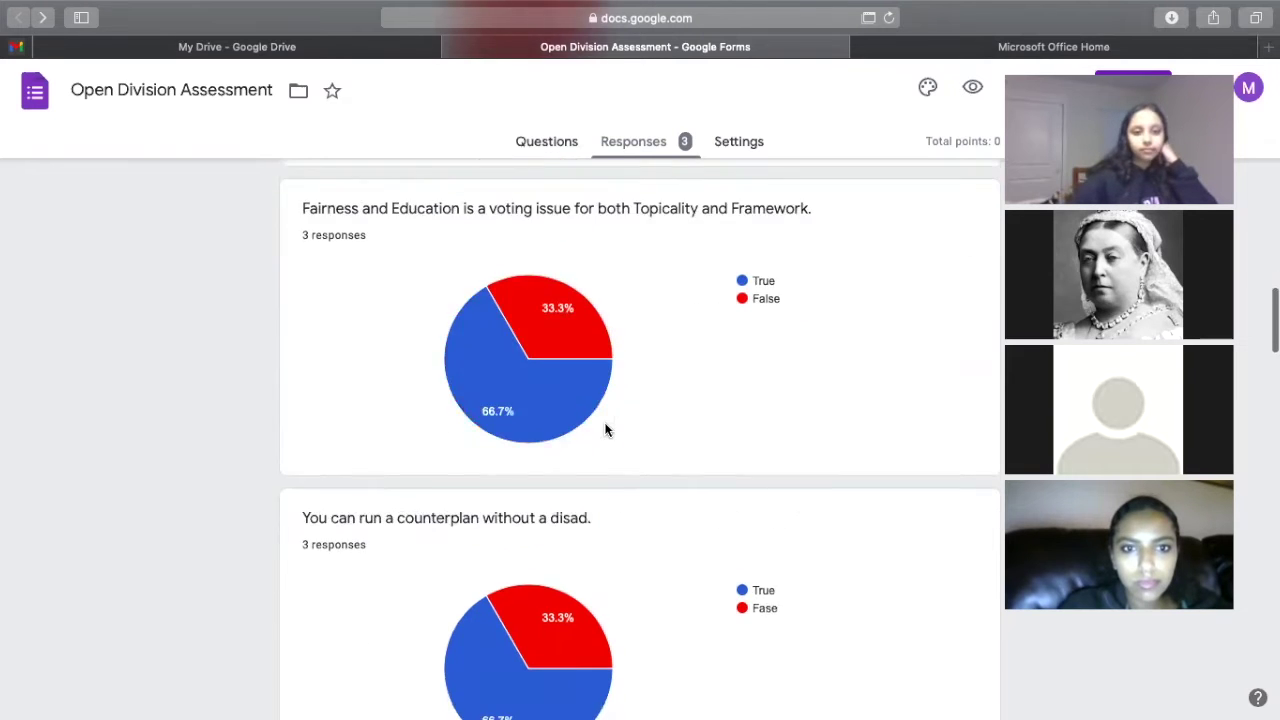
scroll(605, 430, "down", 10)
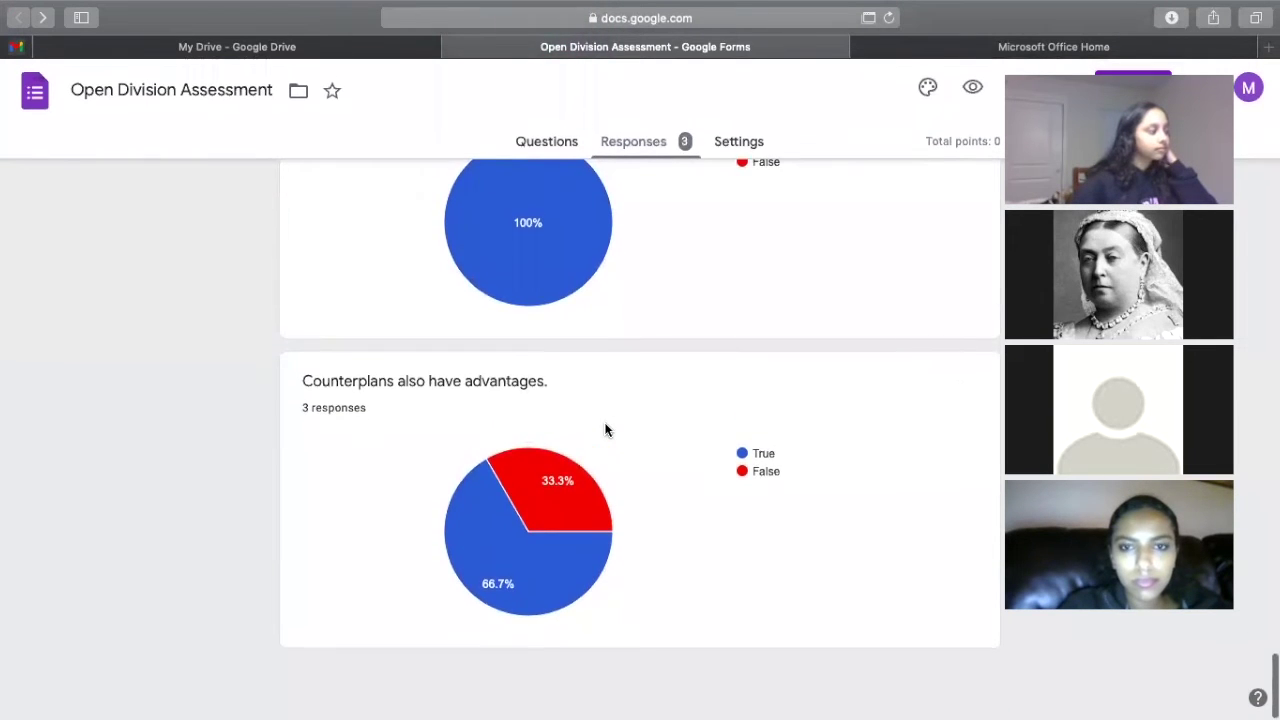
scroll(605, 430, "up", 20)
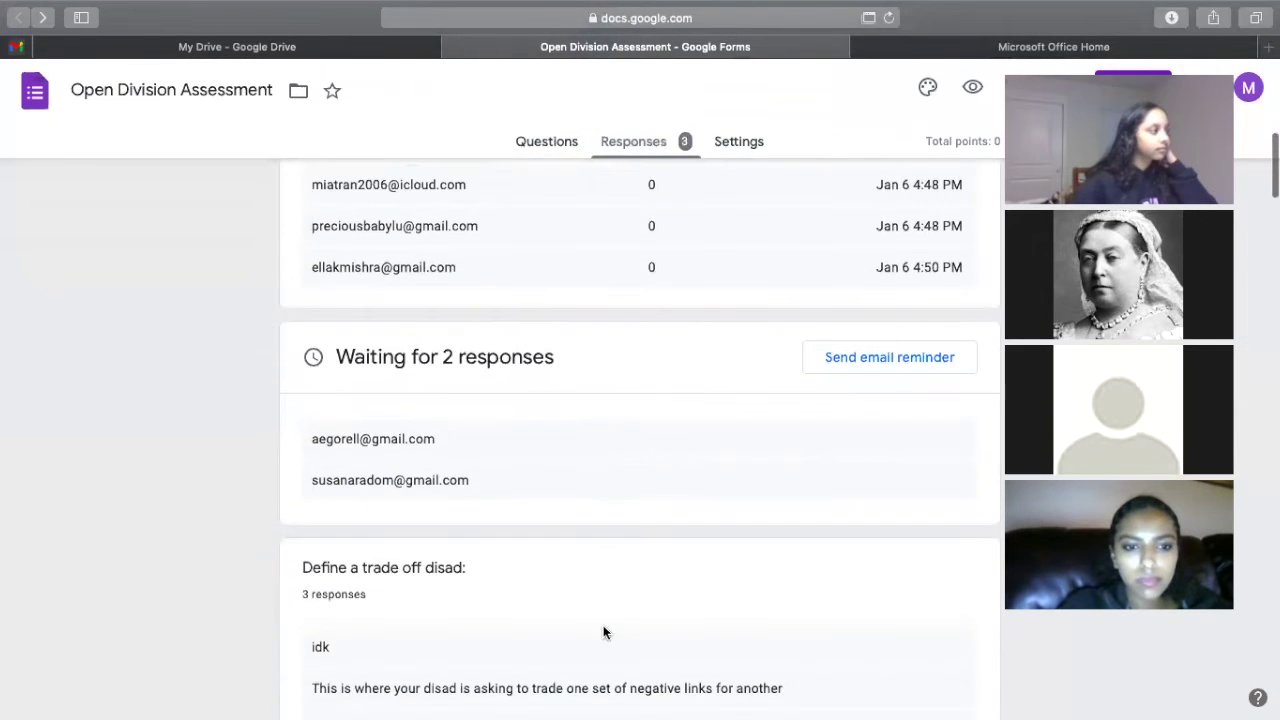
scroll(603, 625, "up", 7)
scroll(603, 625, "down", 5)
scroll(603, 625, "up", 3)
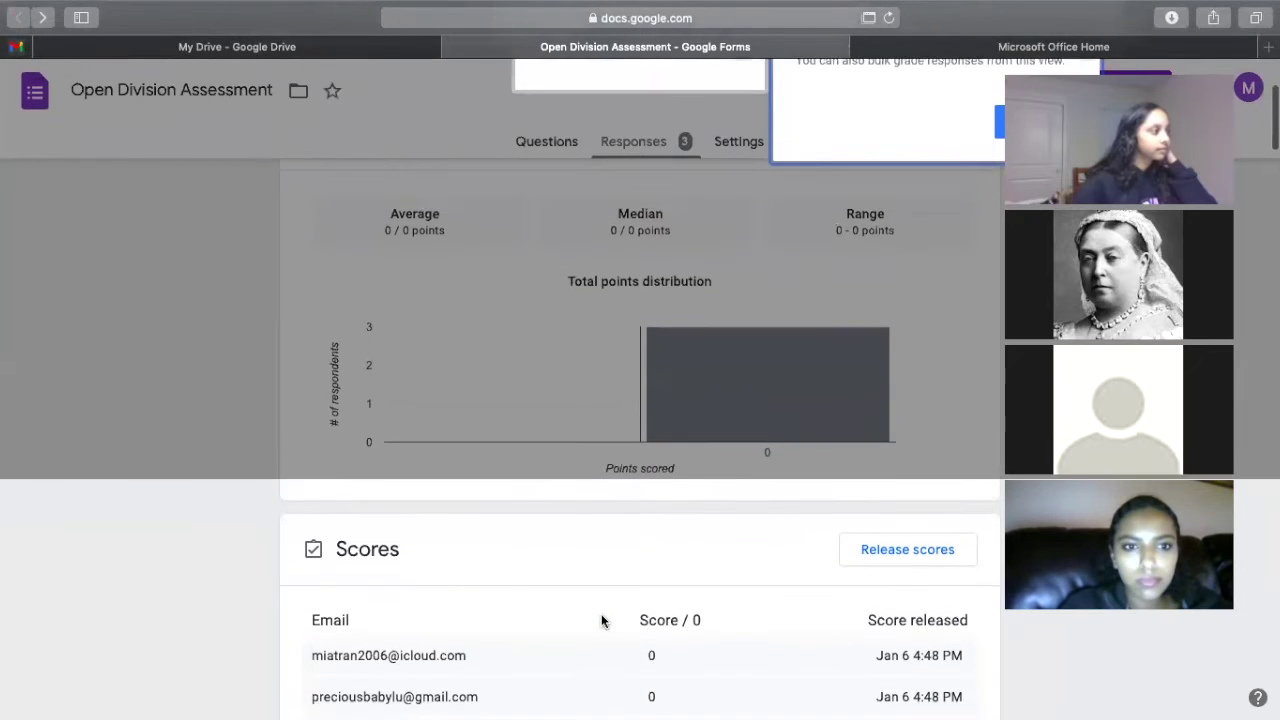
scroll(603, 622, "down", 6)
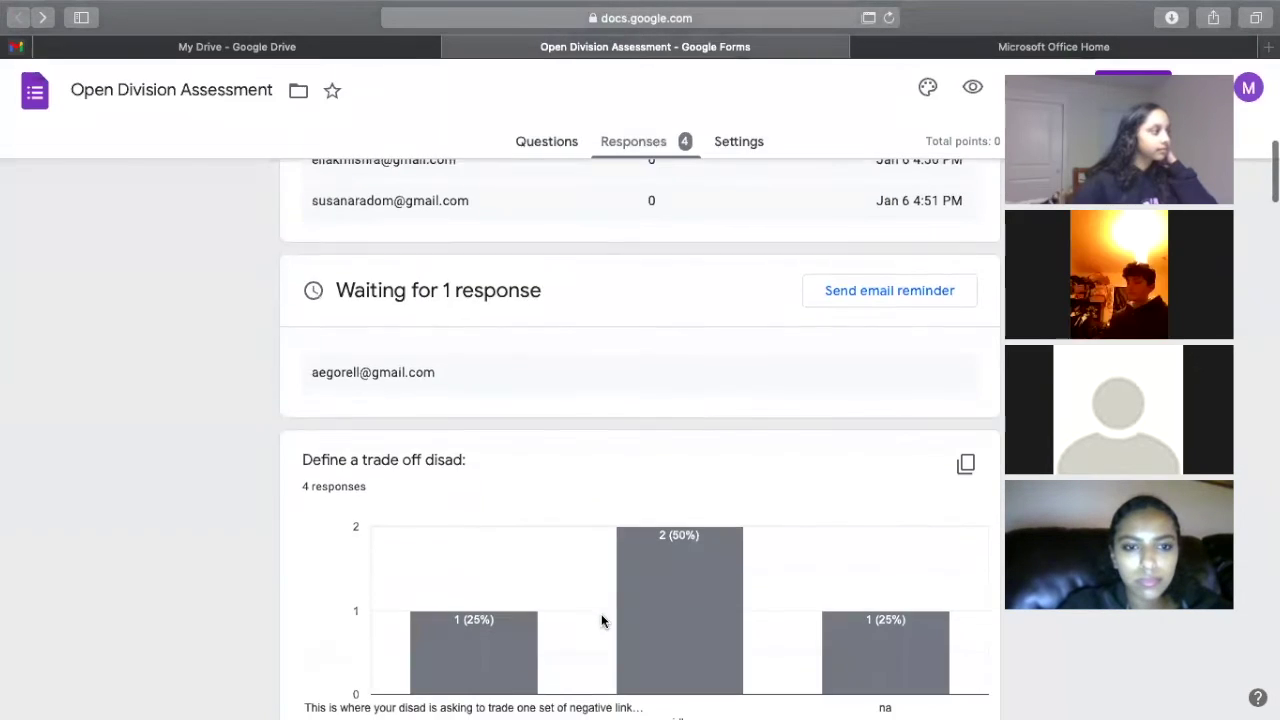
scroll(601, 621, "down", 2)
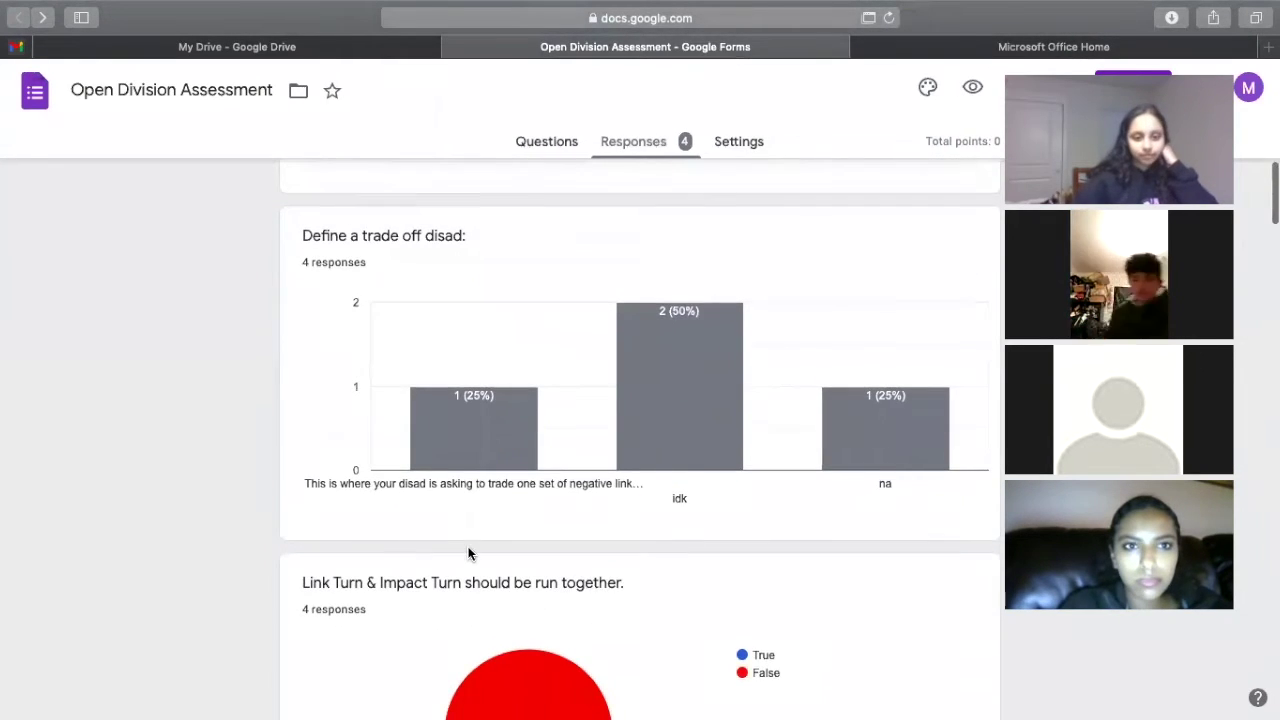
scroll(469, 551, "down", 1)
scroll(470, 550, "up", 1)
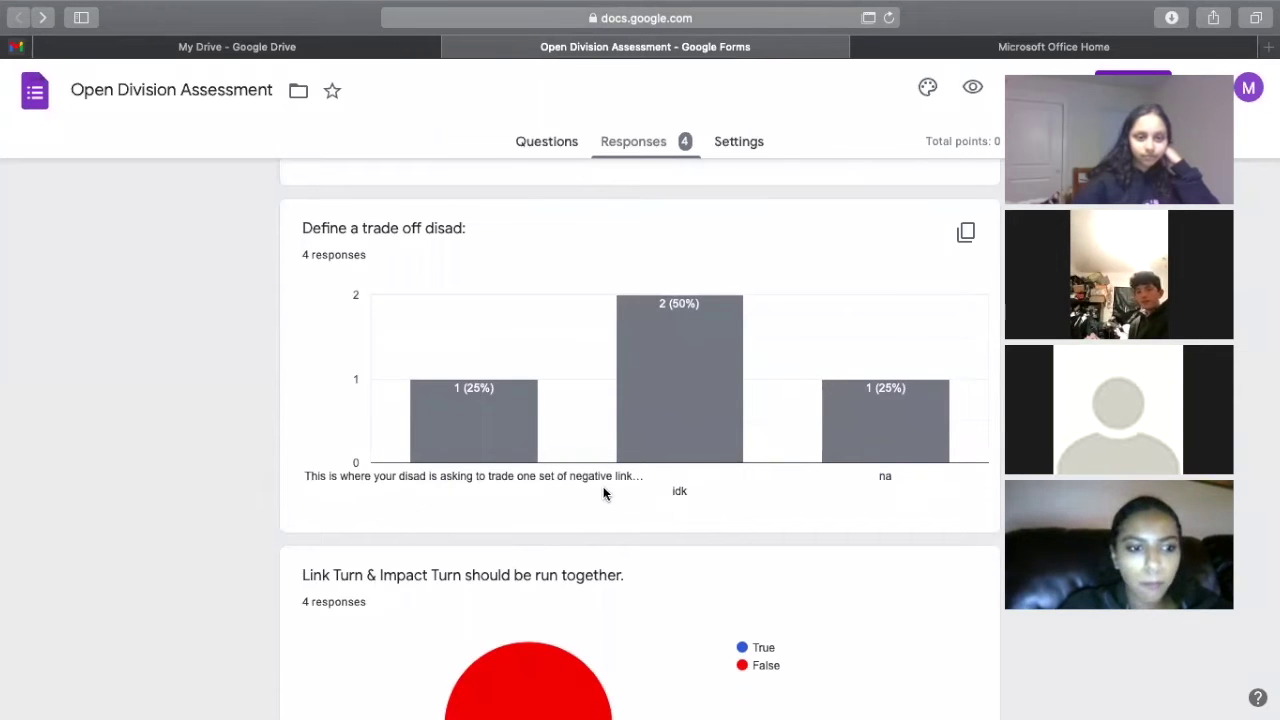
scroll(567, 476, "down", 1)
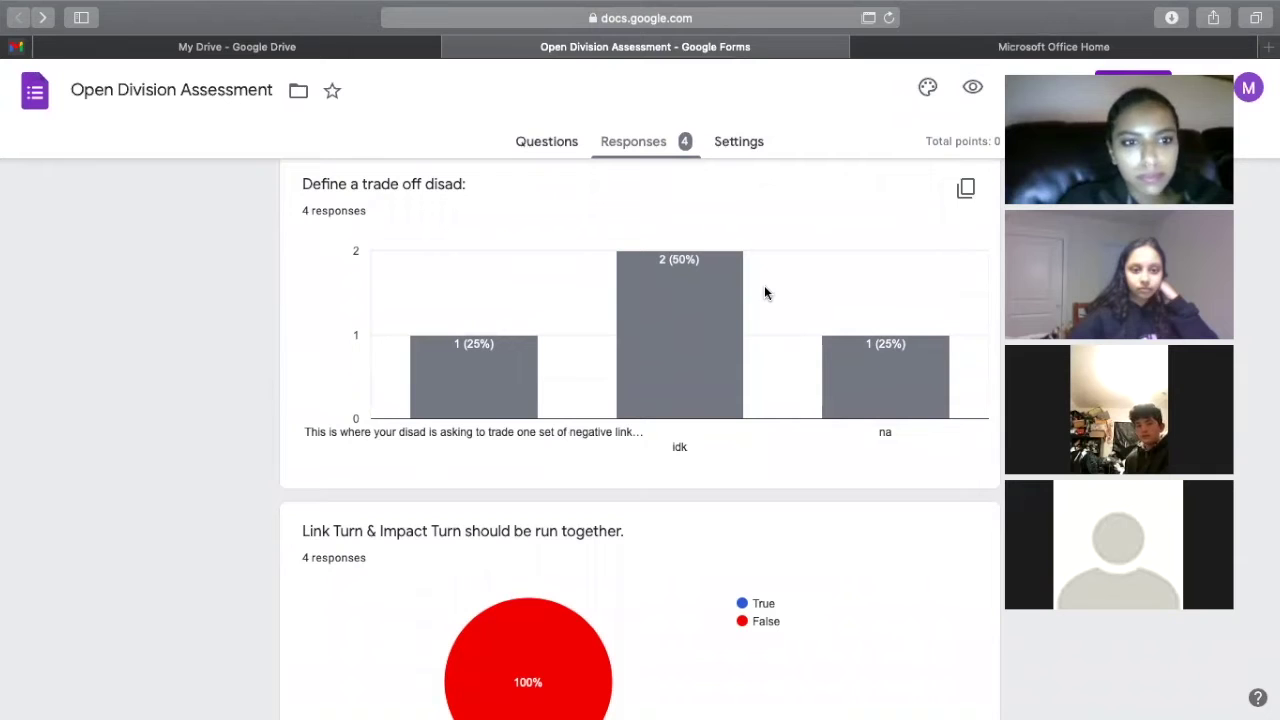
mouse_move(463, 9)
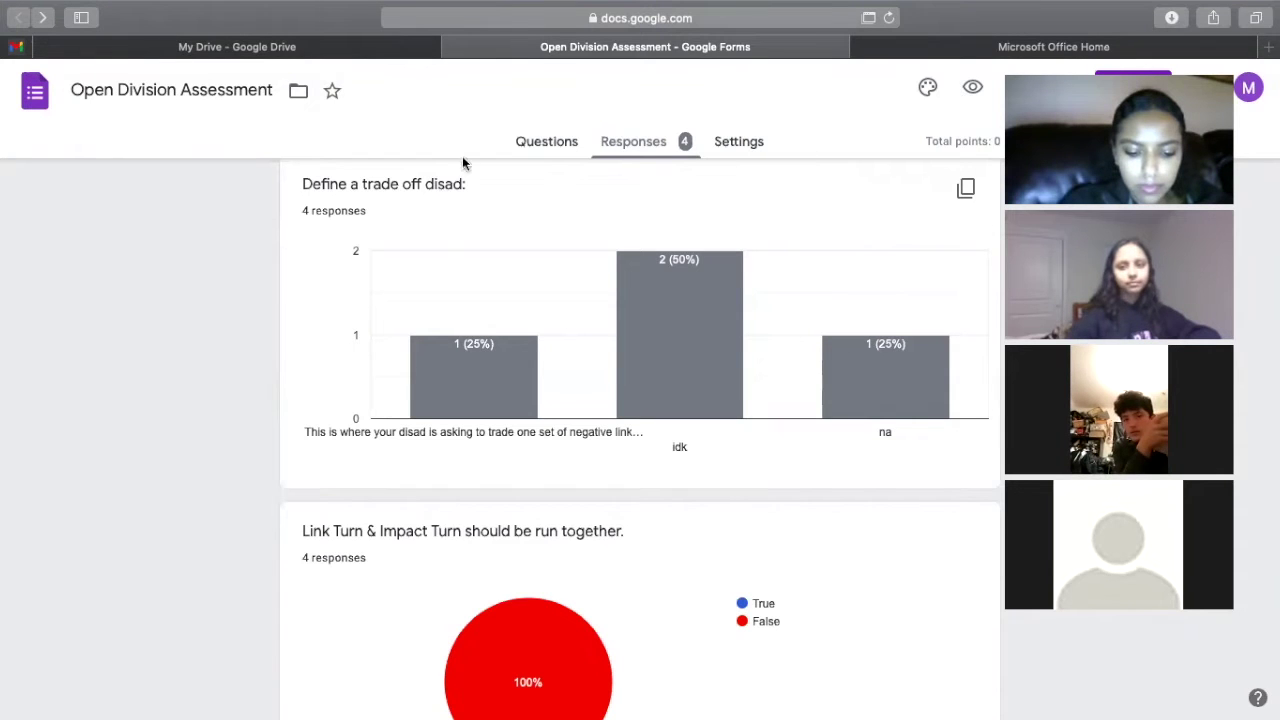
scroll(369, 291, "up", 1)
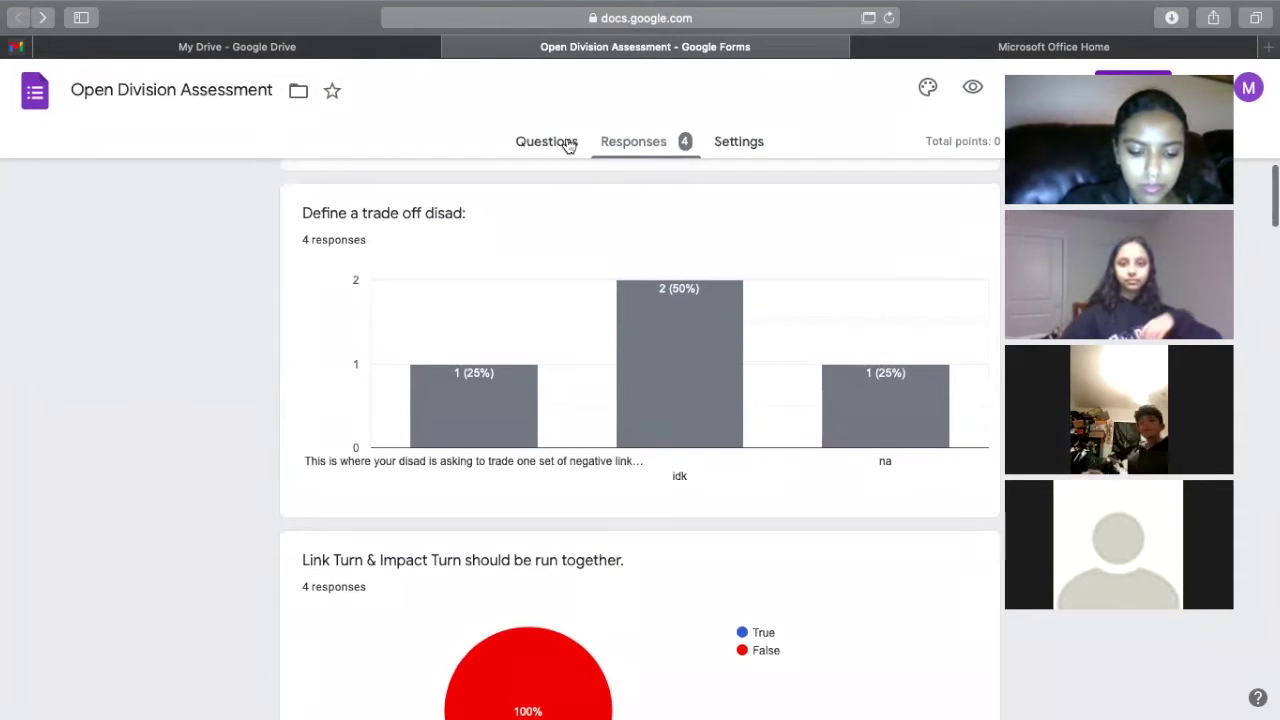
Return to the question editor, dismiss the per-question responses tip, and scroll to the trade off disad question.
left_click(561, 139)
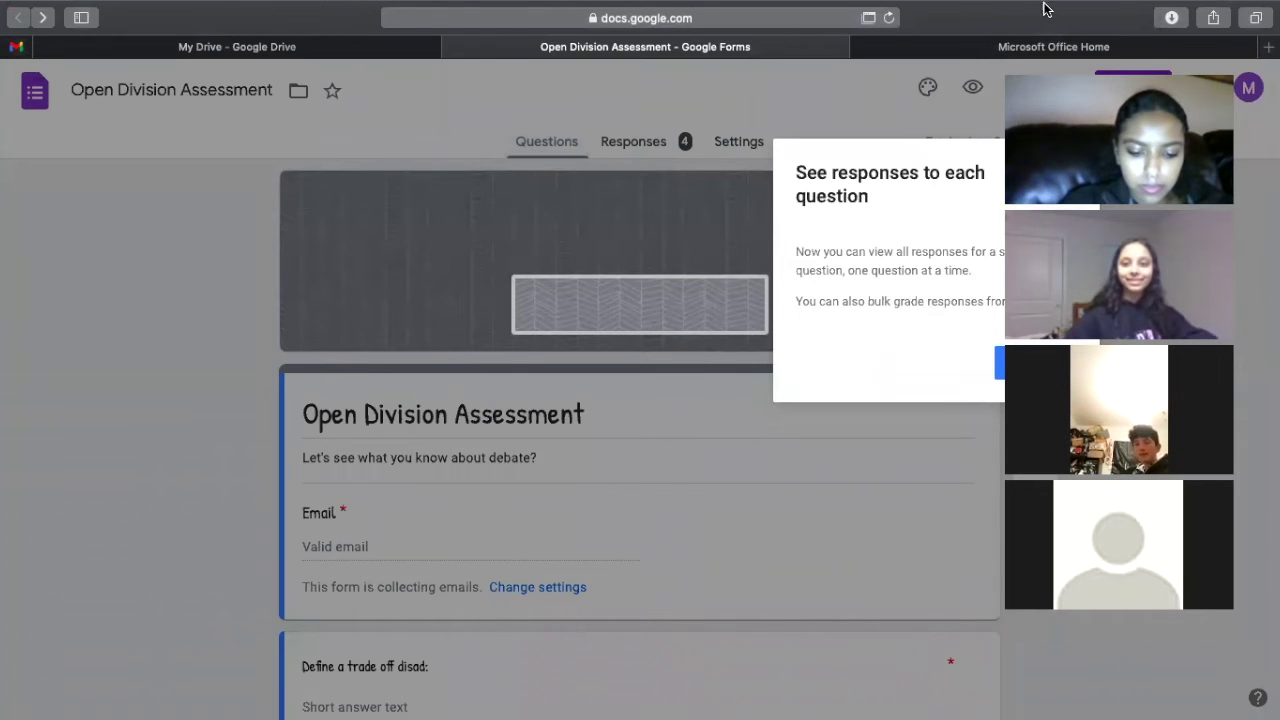
mouse_move(1043, 5)
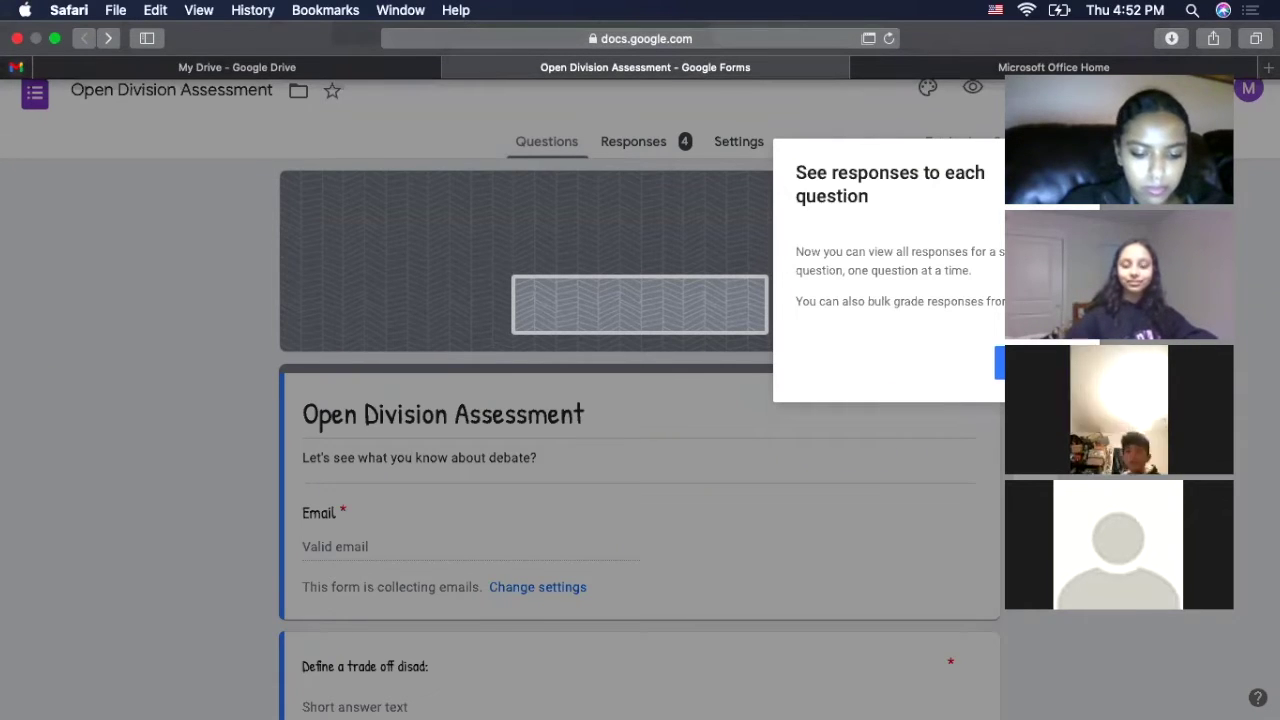
left_click(1065, 176)
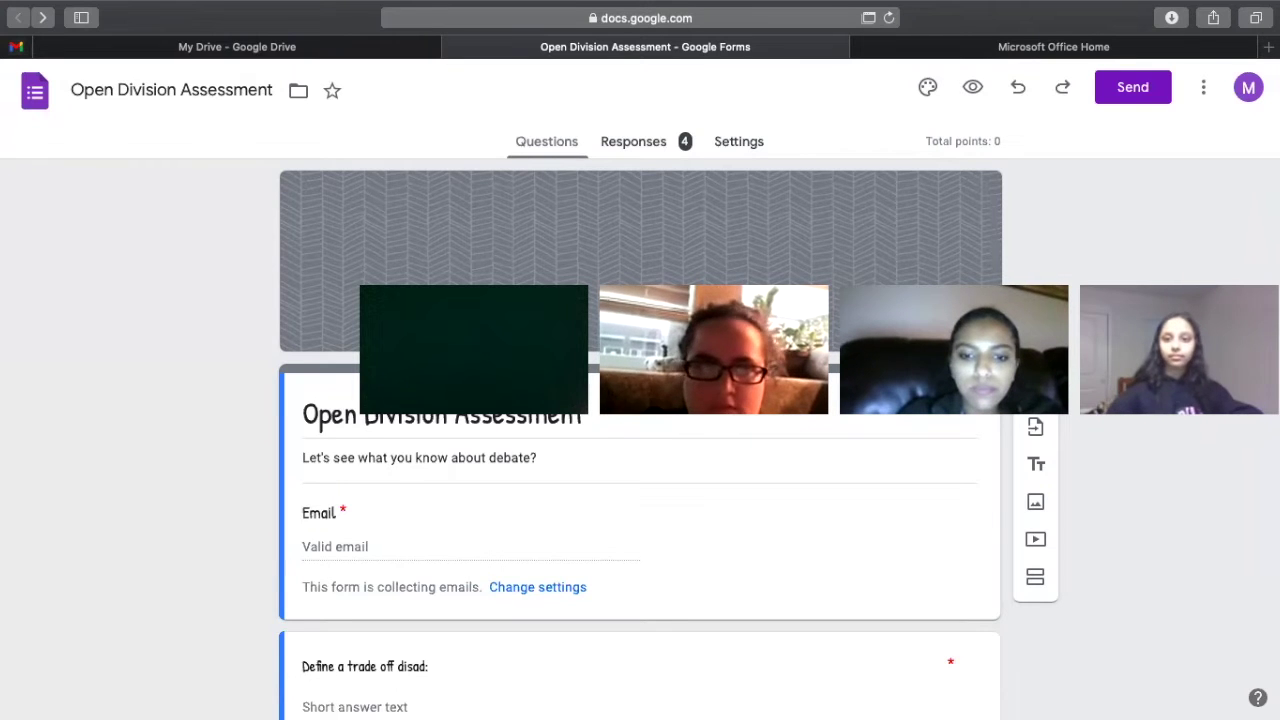
scroll(640, 450, "down", 5)
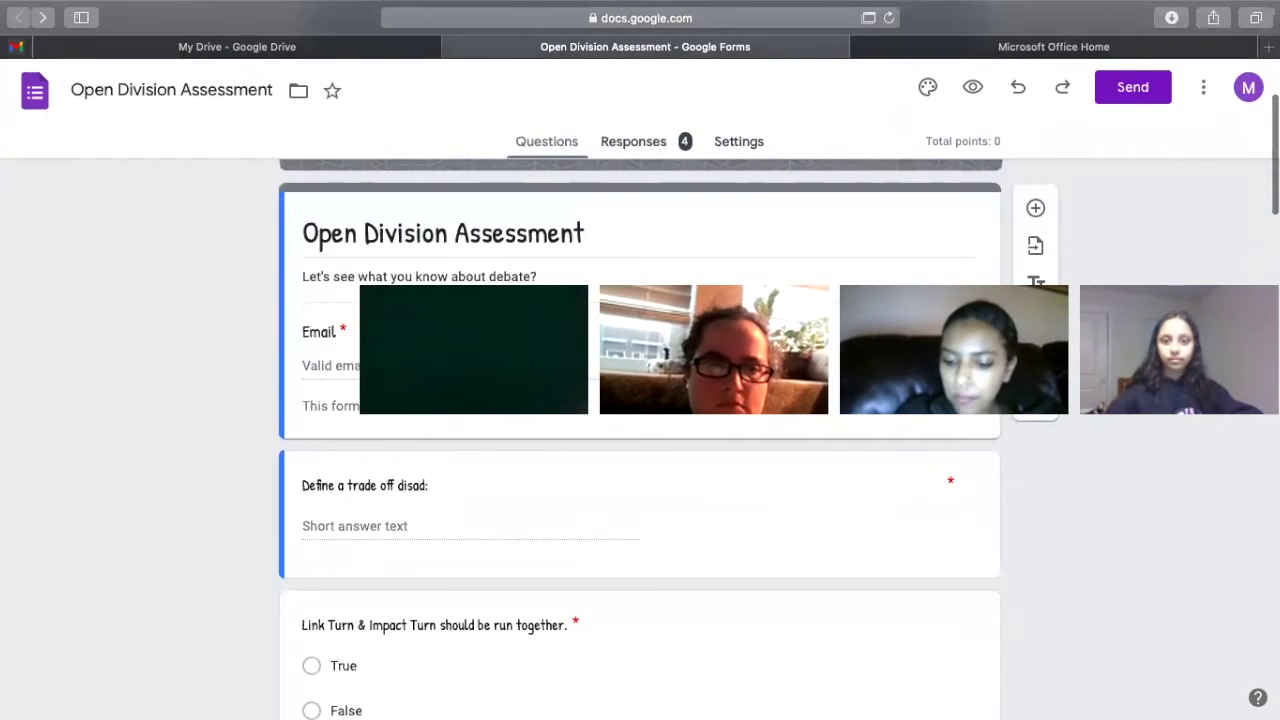
scroll(640, 450, "down", 1)
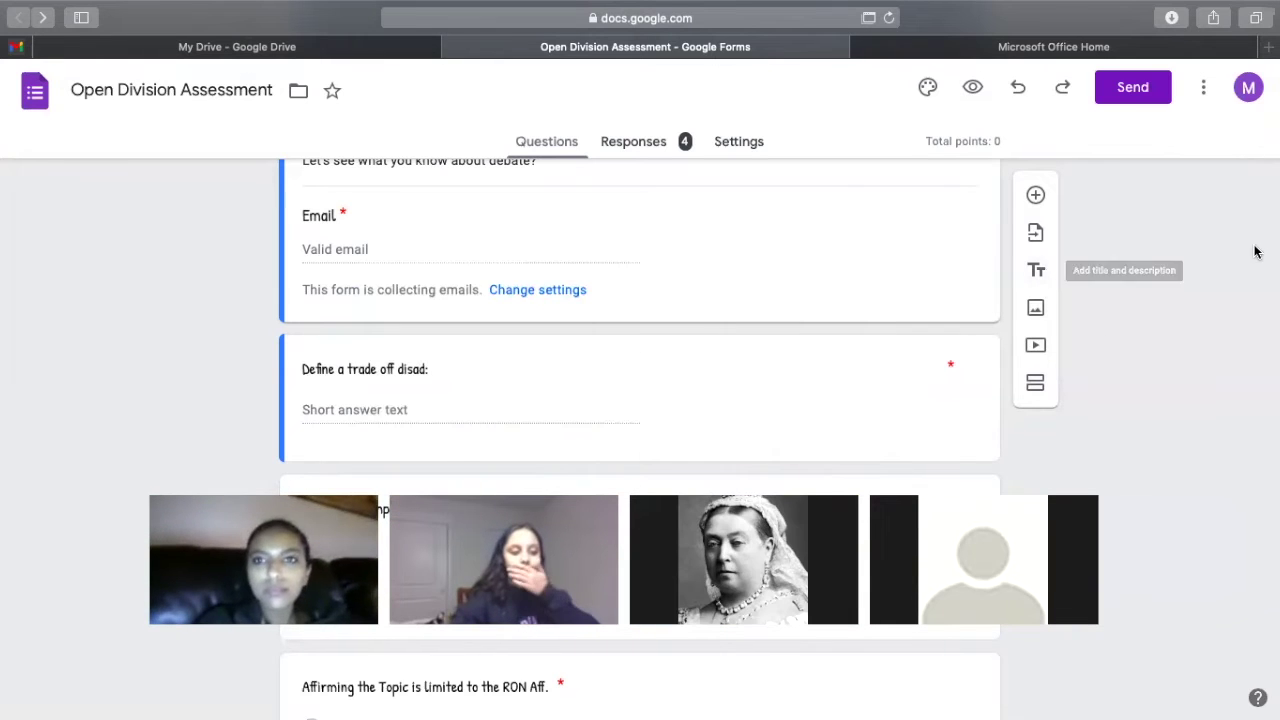
Adjust the view so 'Link Turn & Impact Turn should be run together.' is on screen.
scroll(931, 310, "up", 1)
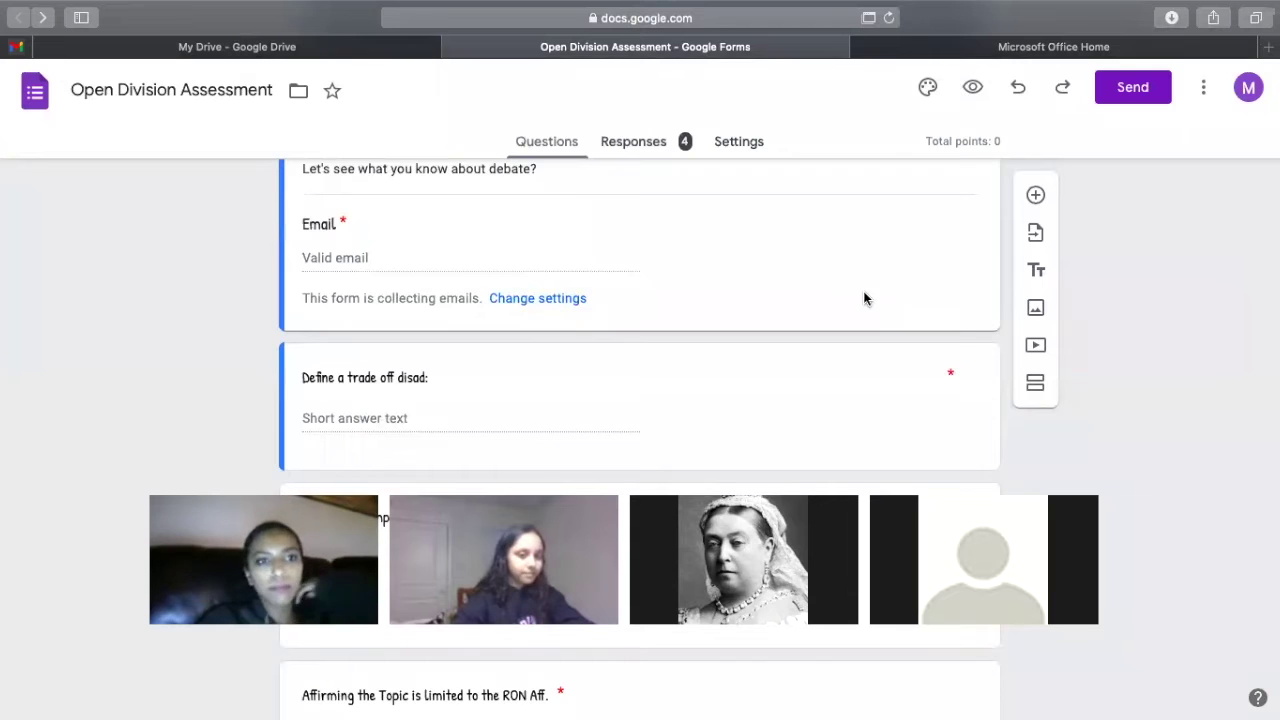
scroll(863, 291, "down", 3)
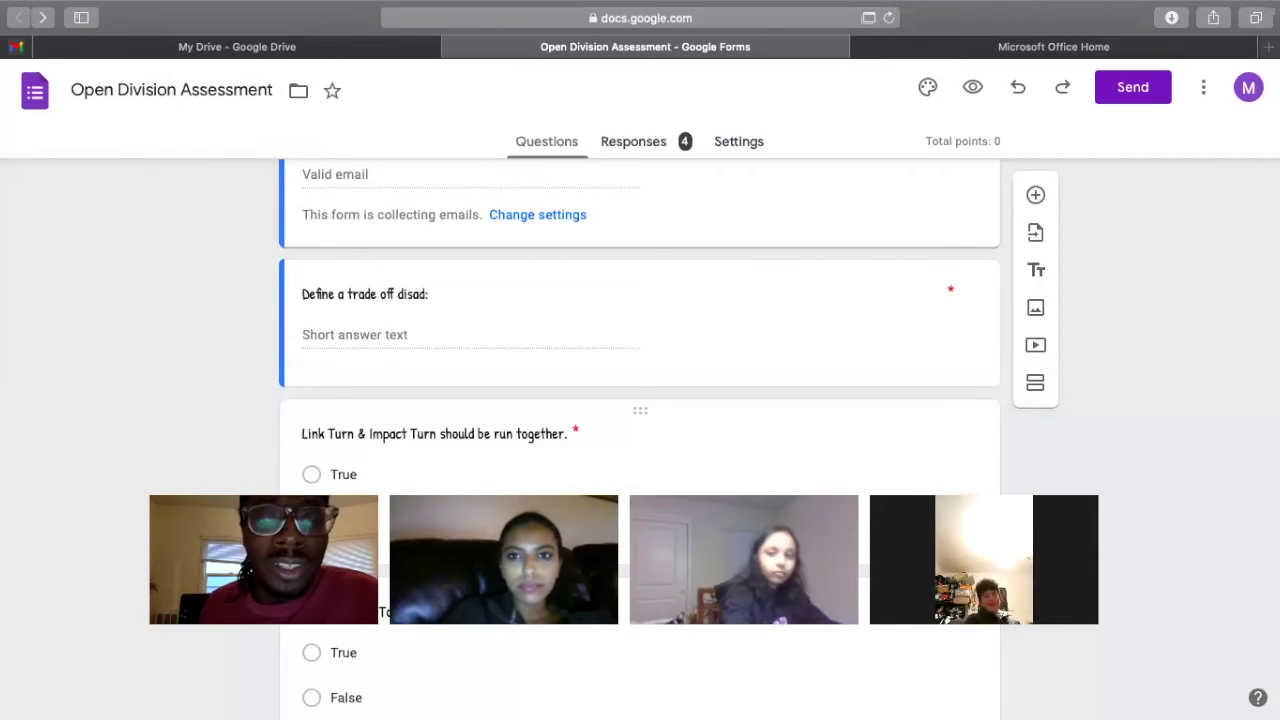
scroll(329, 336, "down", 2)
scroll(329, 340, "up", 1)
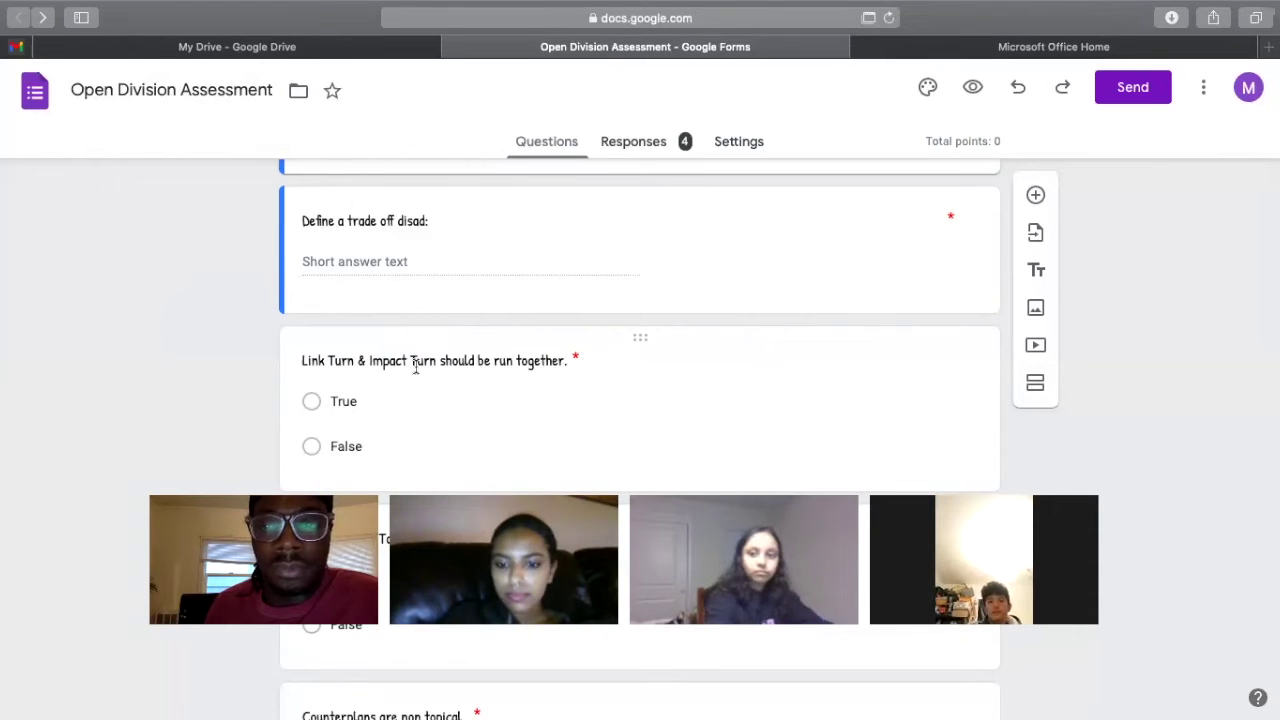
scroll(415, 366, "down", 1)
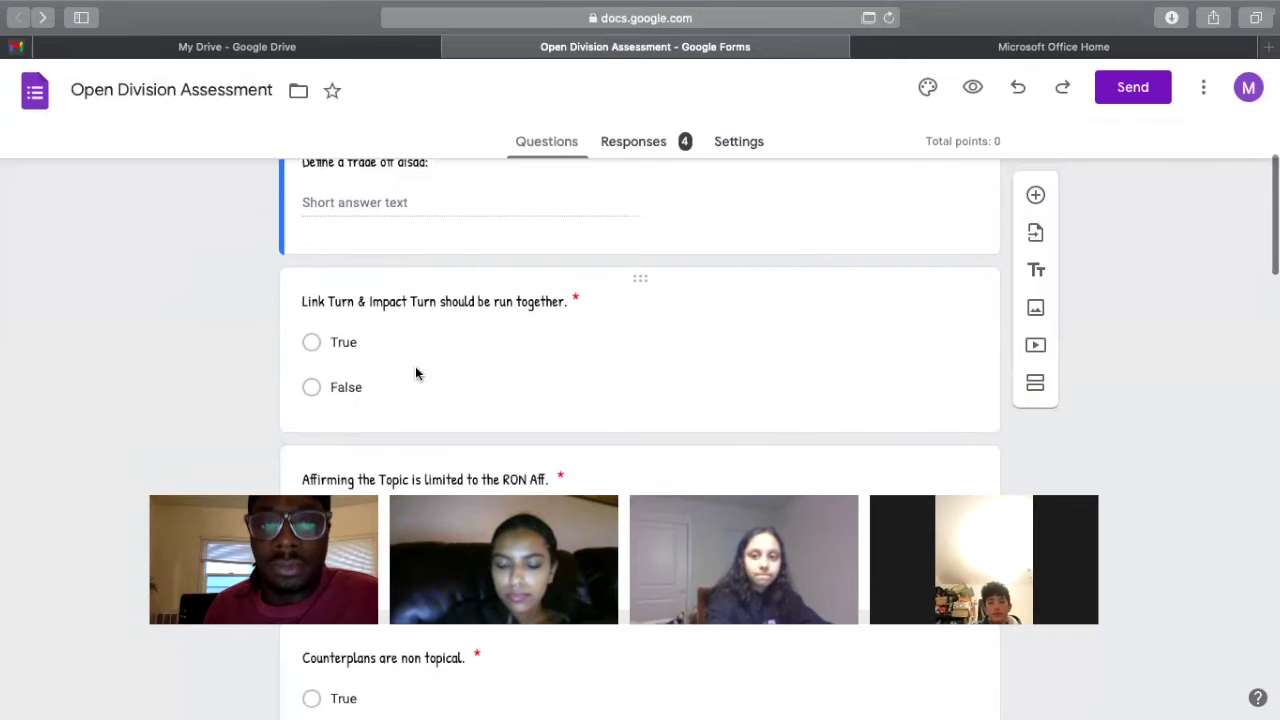
scroll(355, 347, "up", 1)
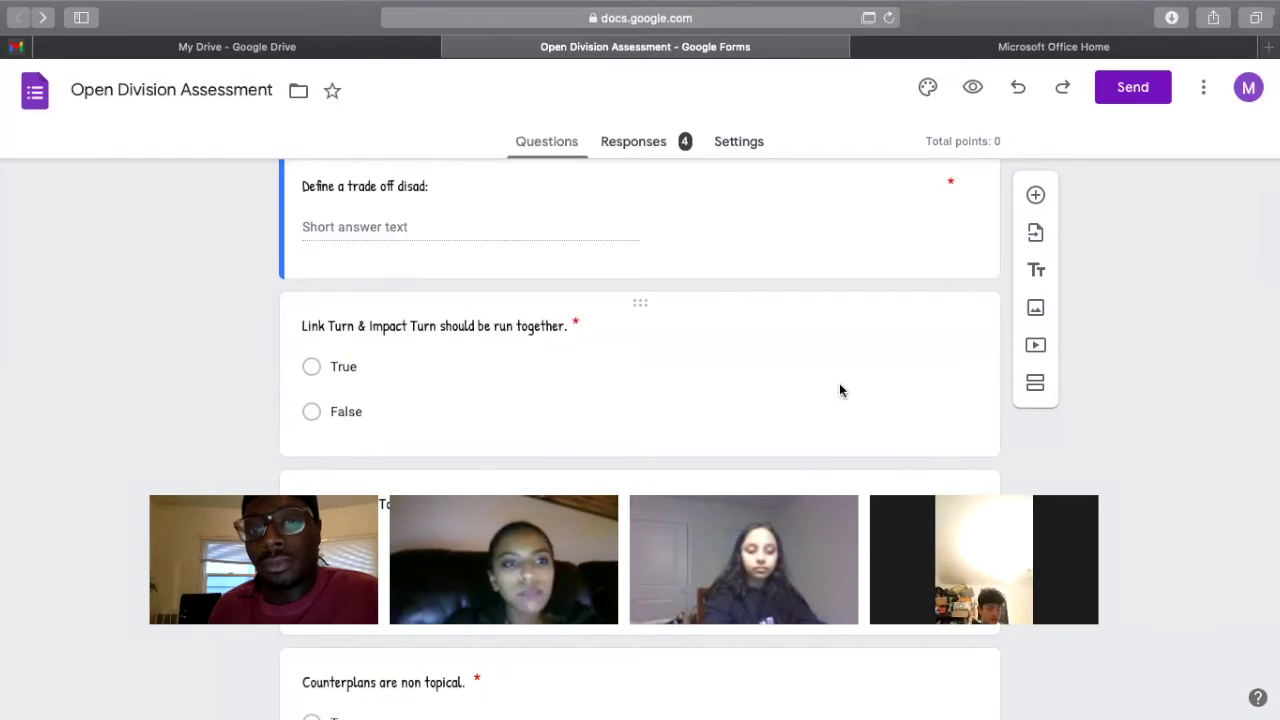
scroll(840, 388, "down", 1)
scroll(840, 386, "up", 1)
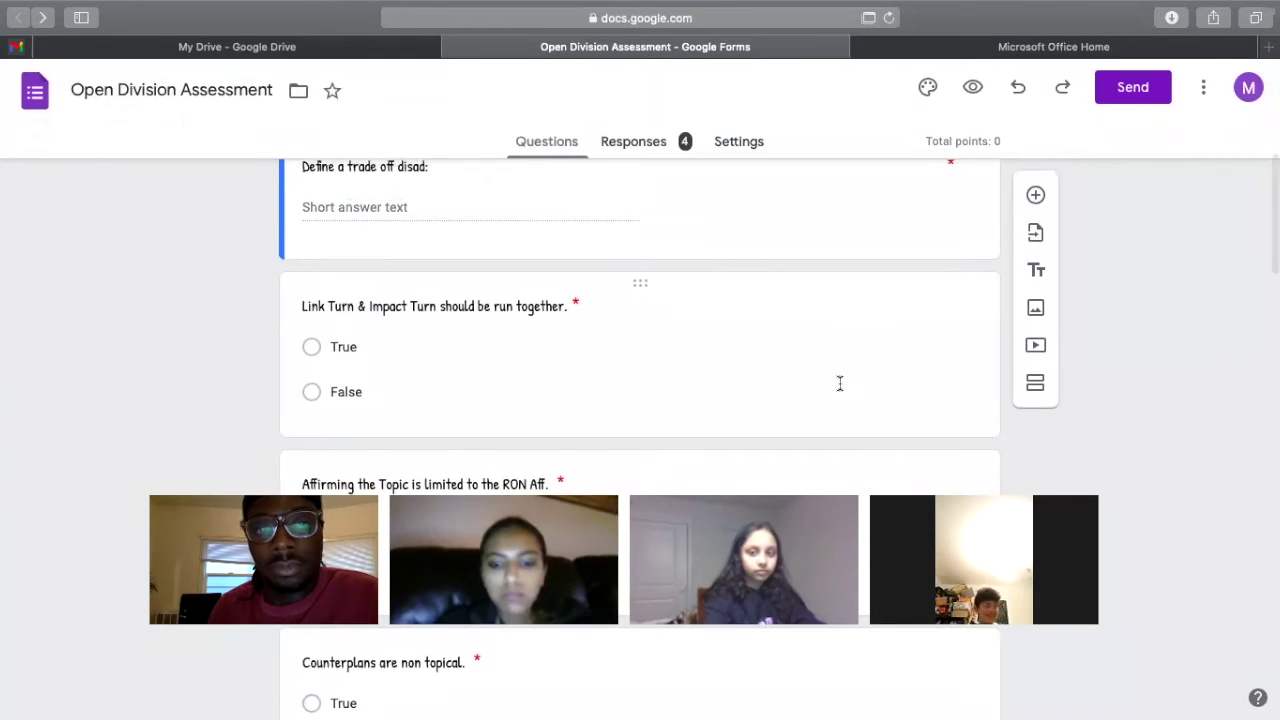
scroll(840, 388, "up", 1)
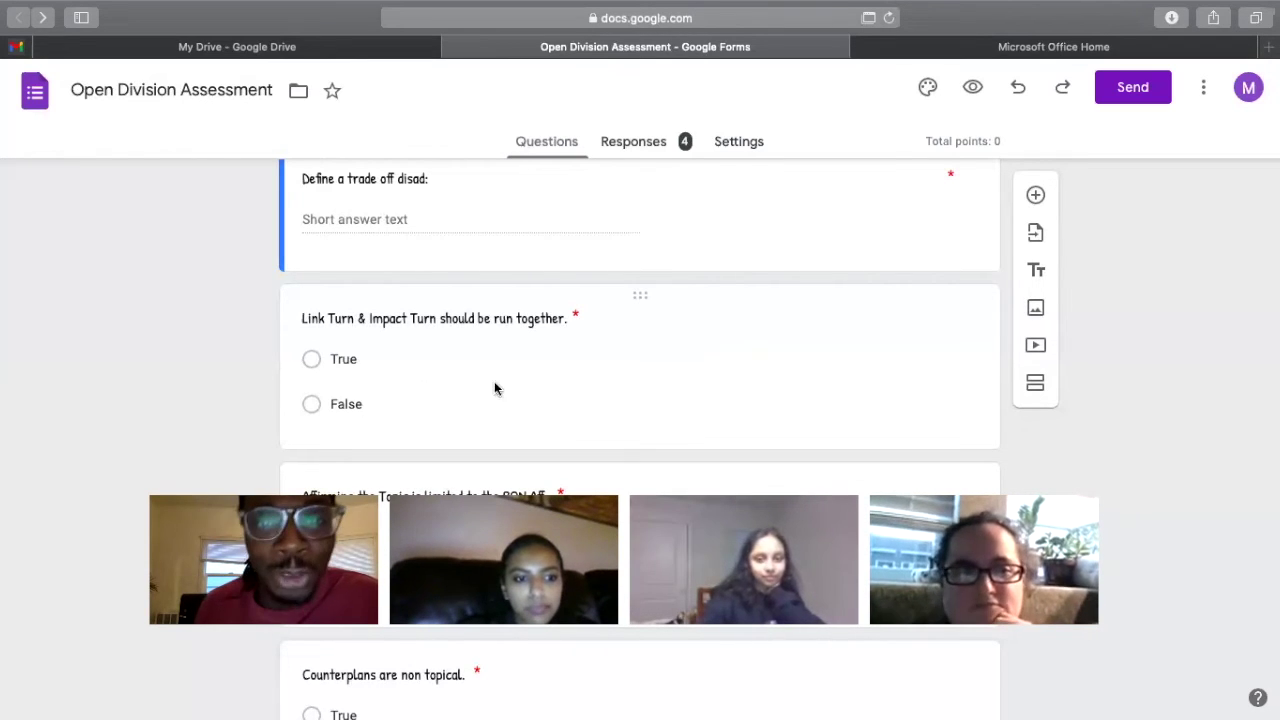
Settle the view on the Link Turn & Impact Turn true/false question.
scroll(381, 403, "down", 1)
scroll(381, 403, "up", 1)
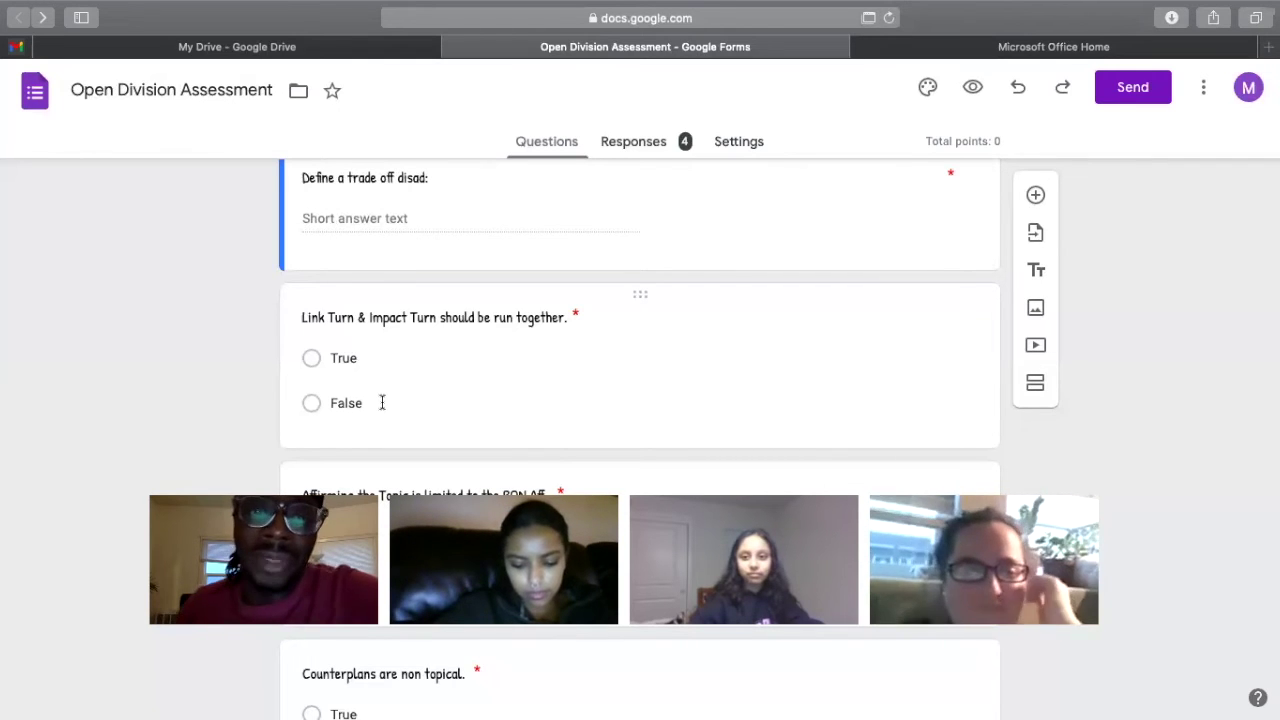
Scroll past 'Affirming the Topic is limited to the RON Aff.' to 'Counterplans are non topical.'.
scroll(382, 402, "down", 3)
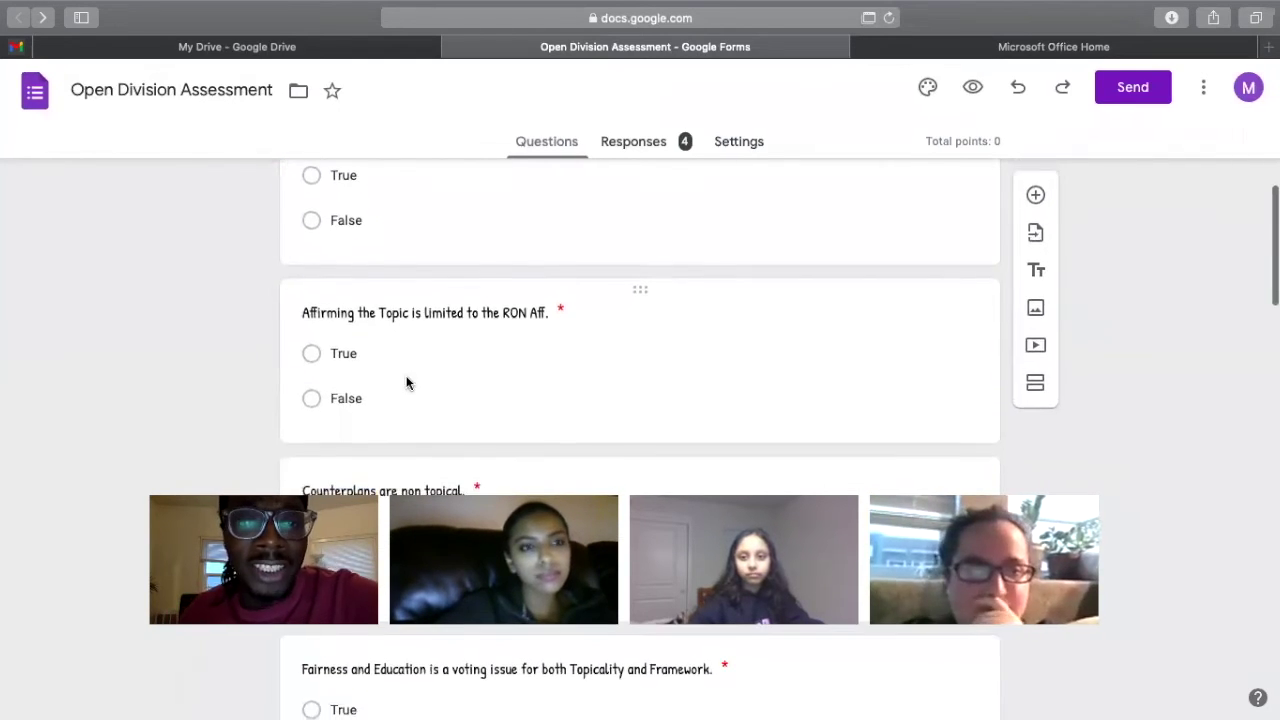
scroll(454, 358, "up", 1)
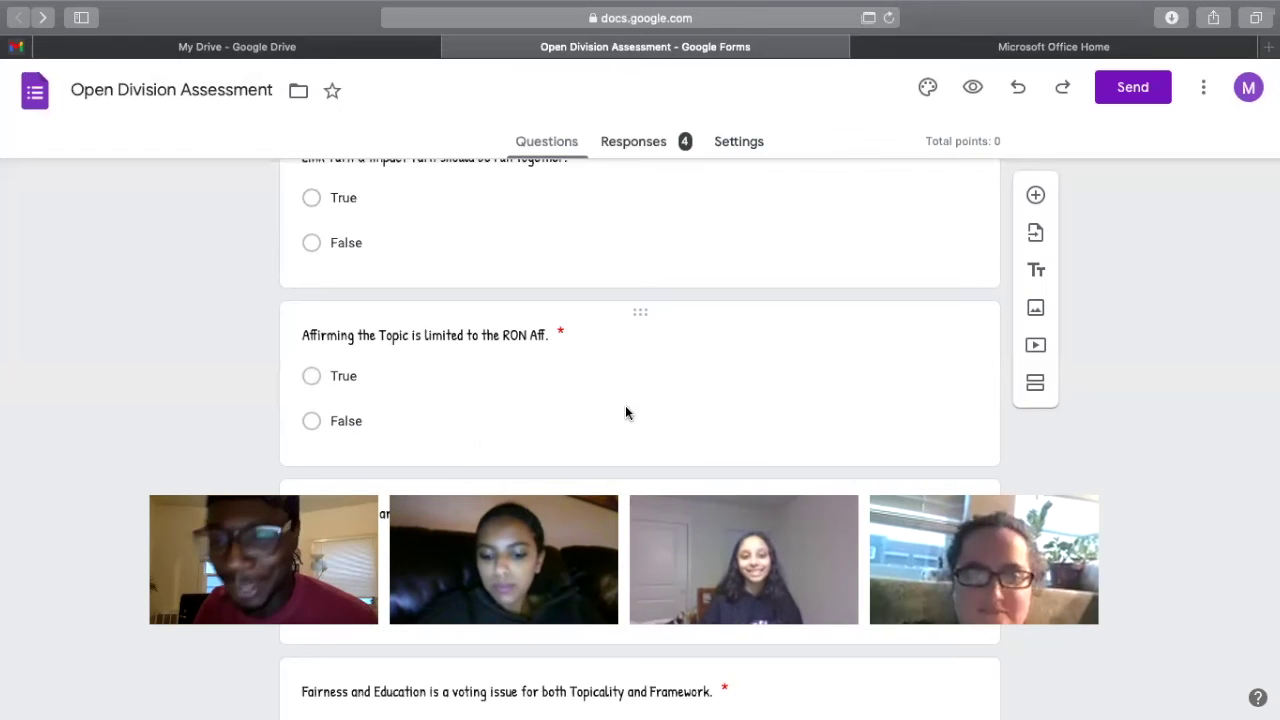
scroll(766, 324, "down", 2)
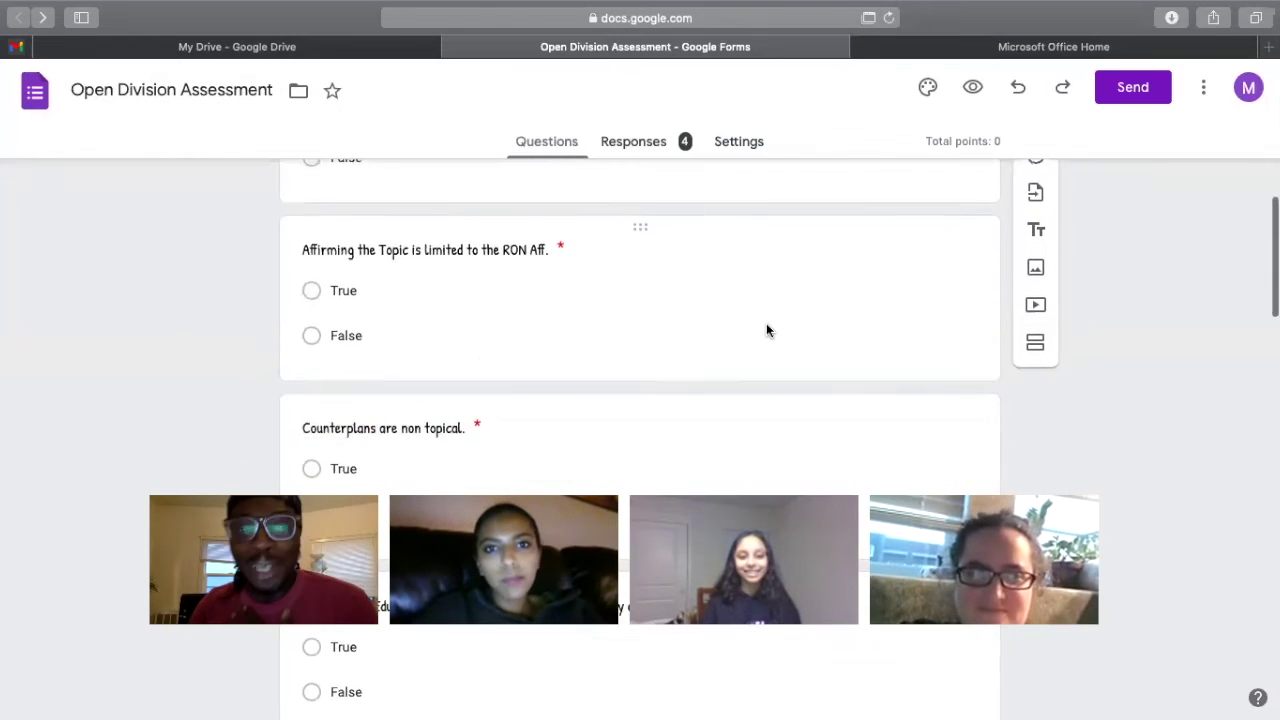
scroll(766, 330, "down", 1)
scroll(766, 330, "down", 1)
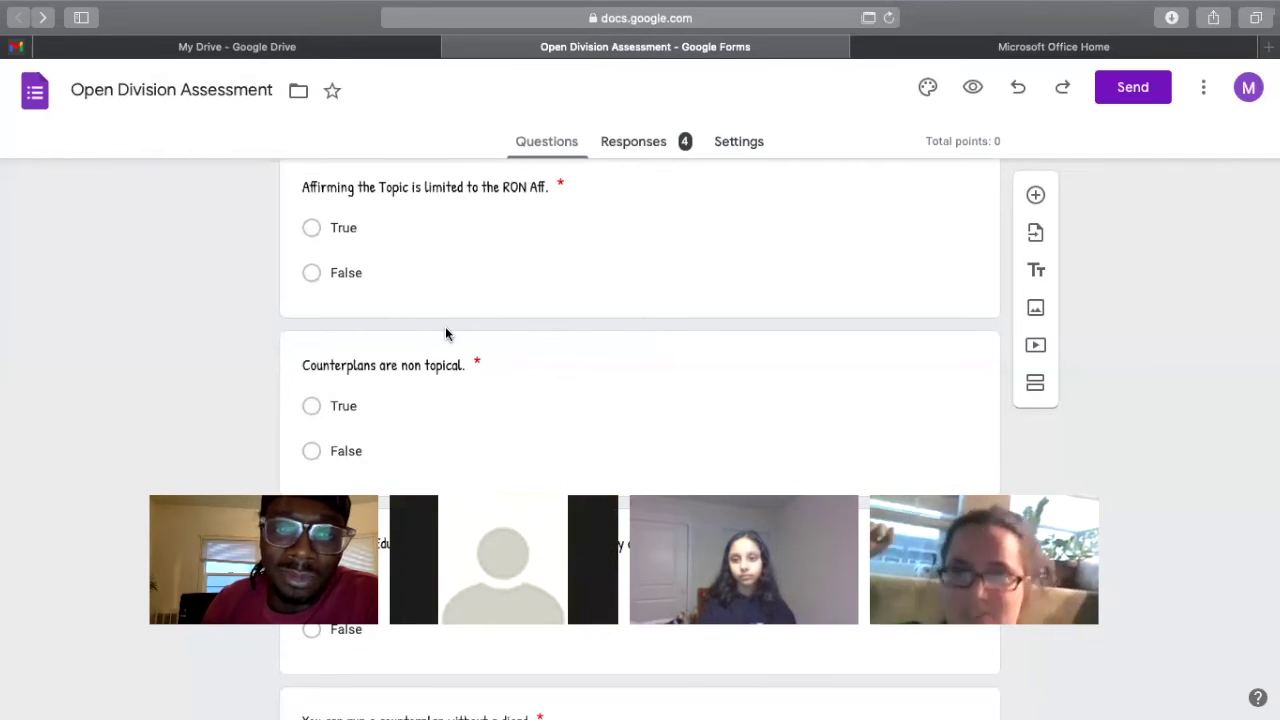
scroll(446, 333, "down", 1)
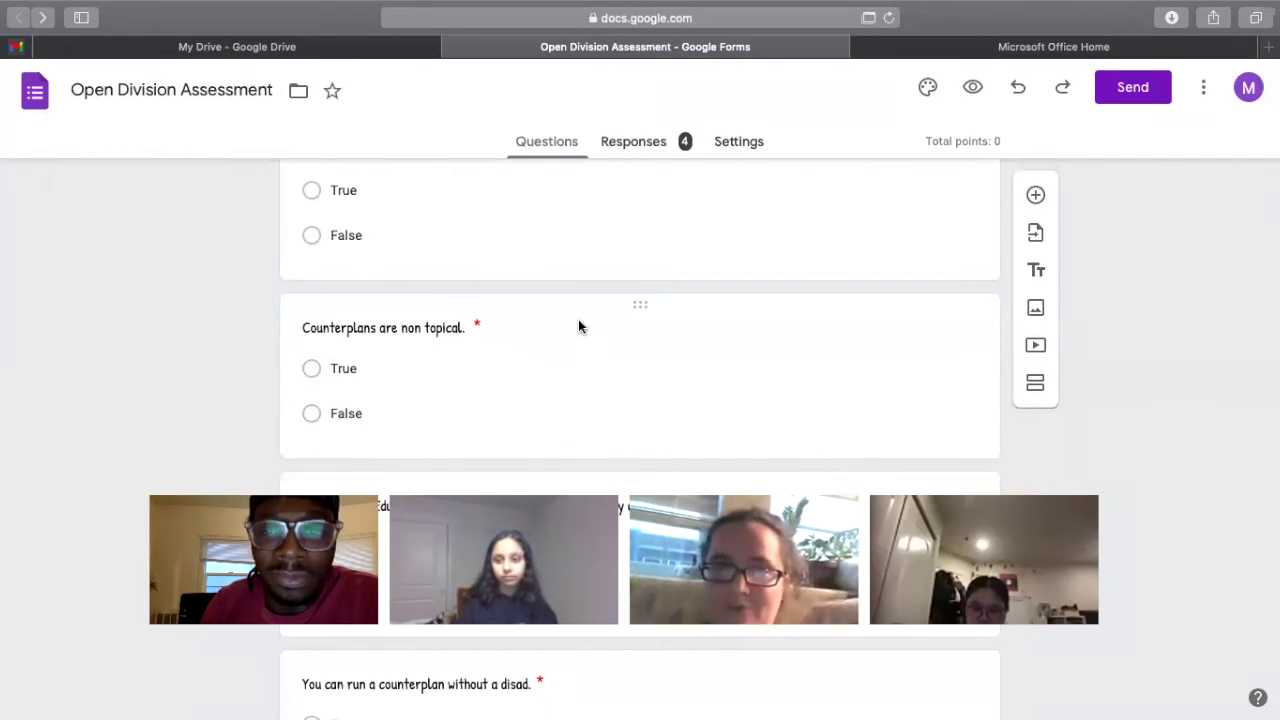
Scroll until the Fairness and Education voting-issue question for Topicality and Framework is fully visible.
scroll(578, 325, "up", 1)
scroll(578, 325, "down", 1)
scroll(578, 321, "down", 1)
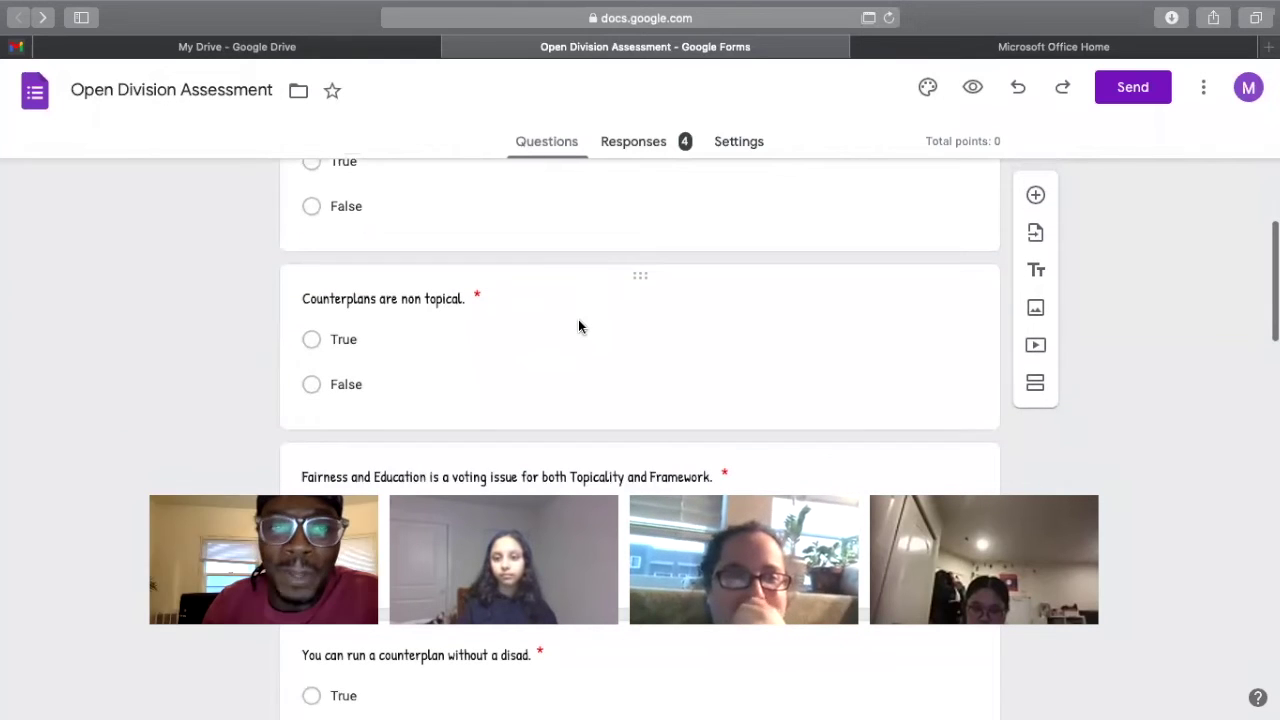
scroll(578, 321, "up", 1)
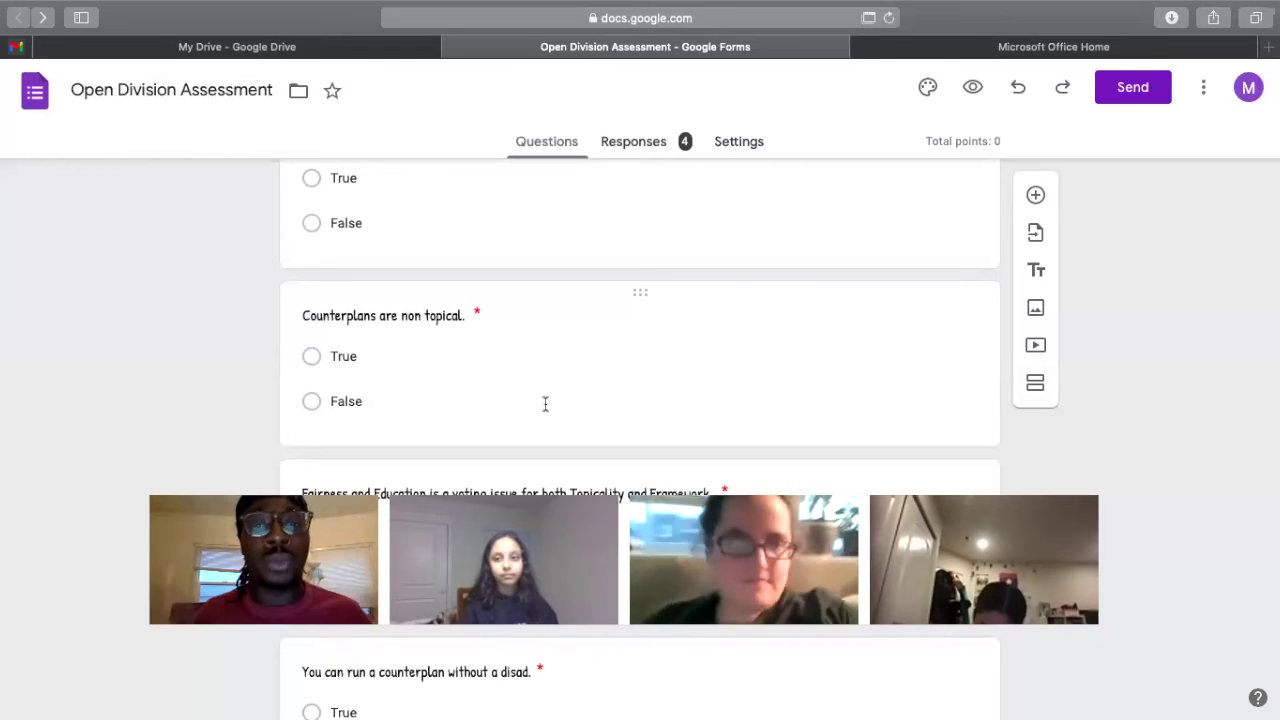
scroll(491, 389, "down", 3)
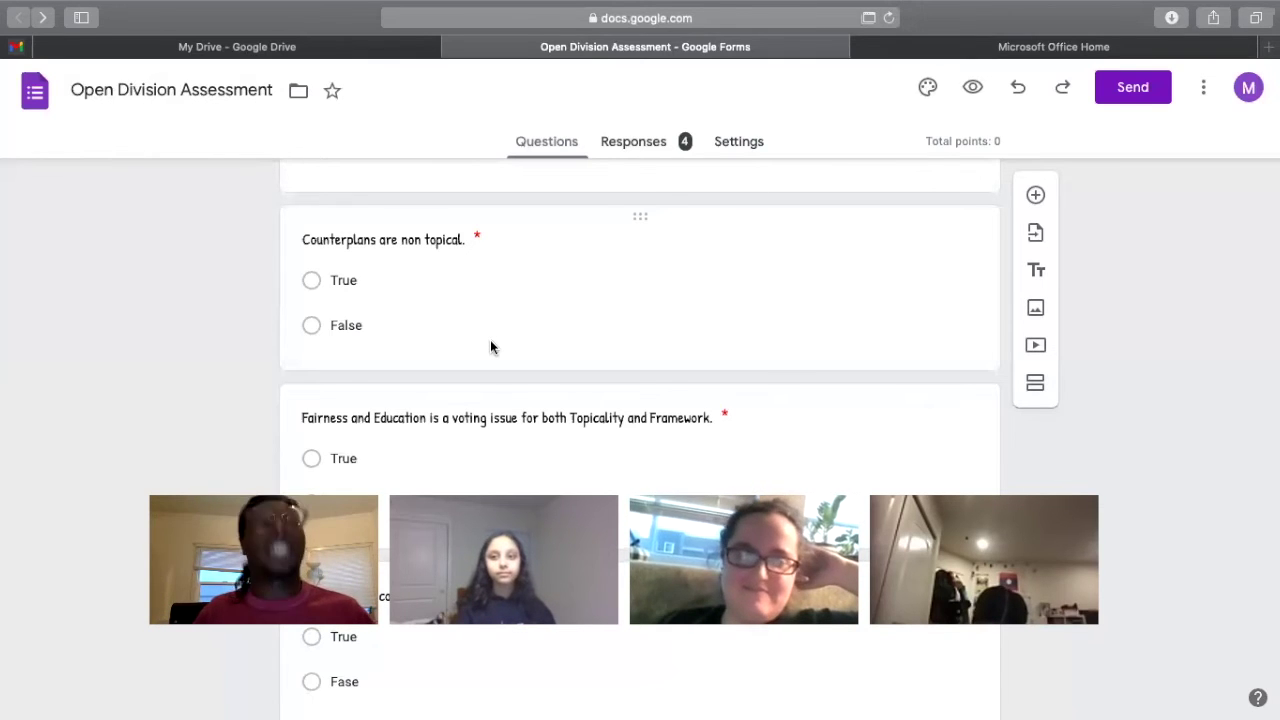
scroll(497, 423, "down", 1)
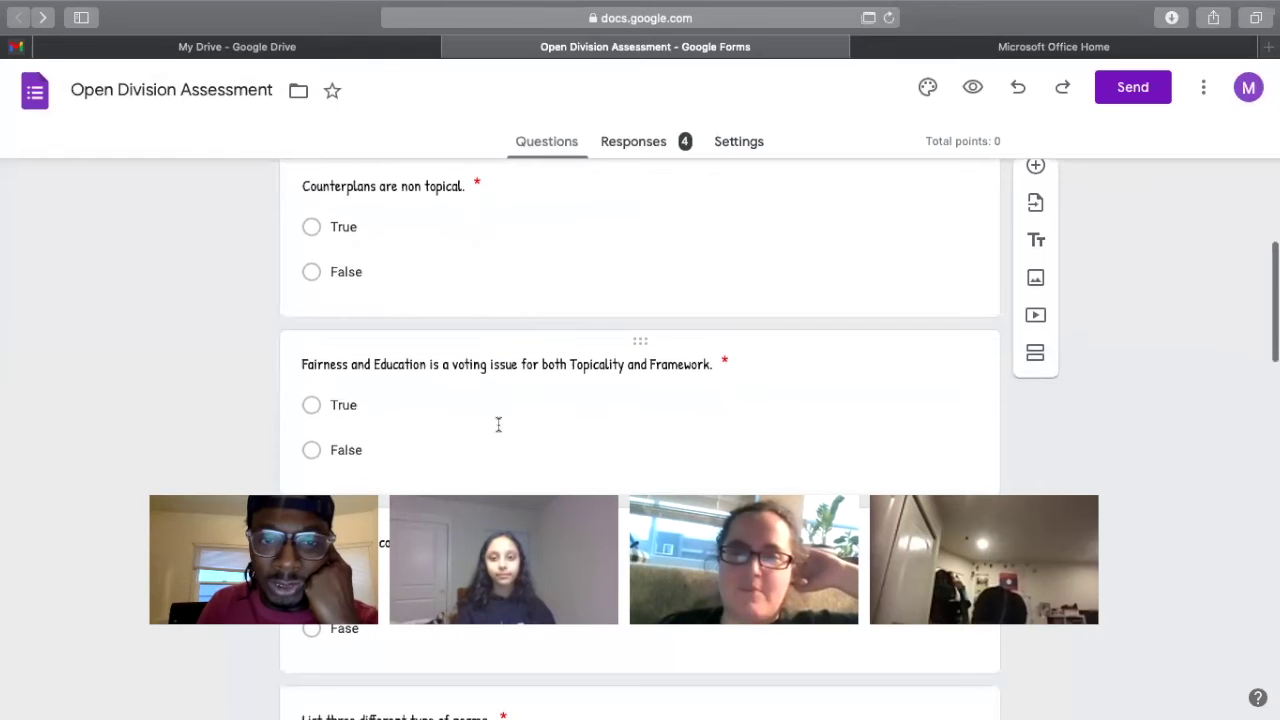
scroll(488, 443, "down", 1)
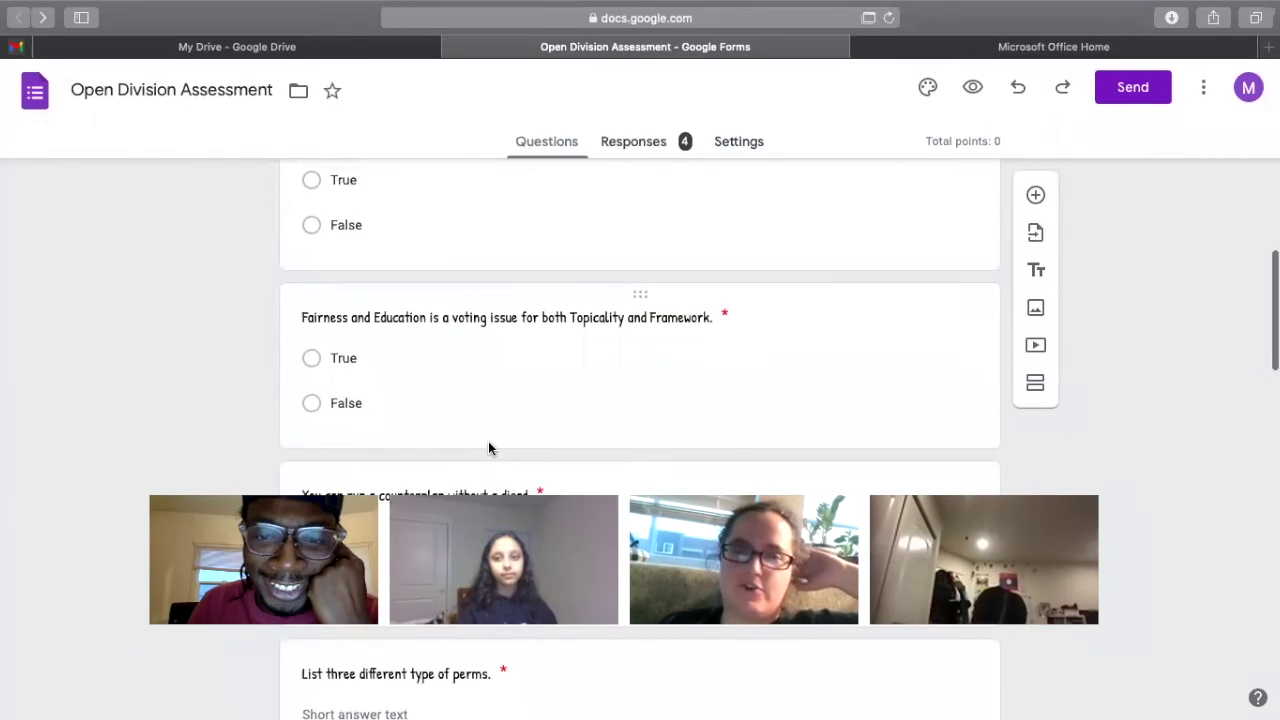
Show 'You can run a counterplan without a disad.' with its True and Fase choices.
scroll(488, 448, "up", 1)
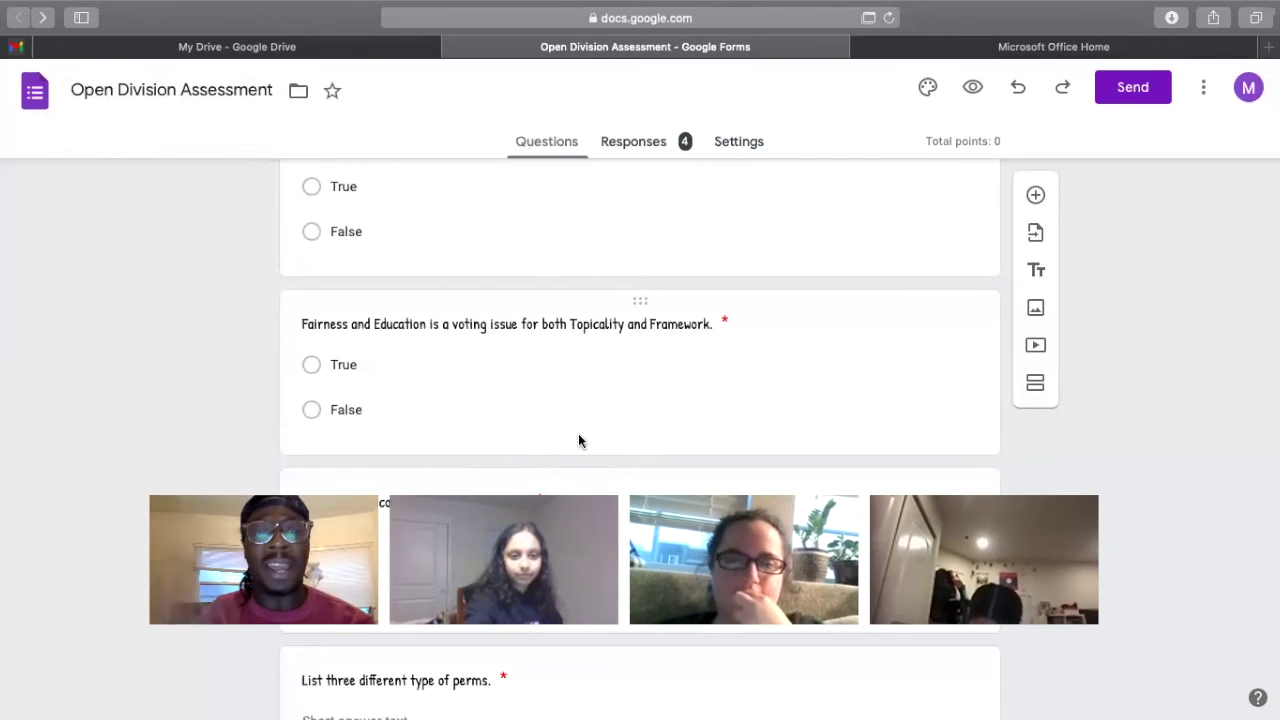
scroll(546, 410, "down", 2)
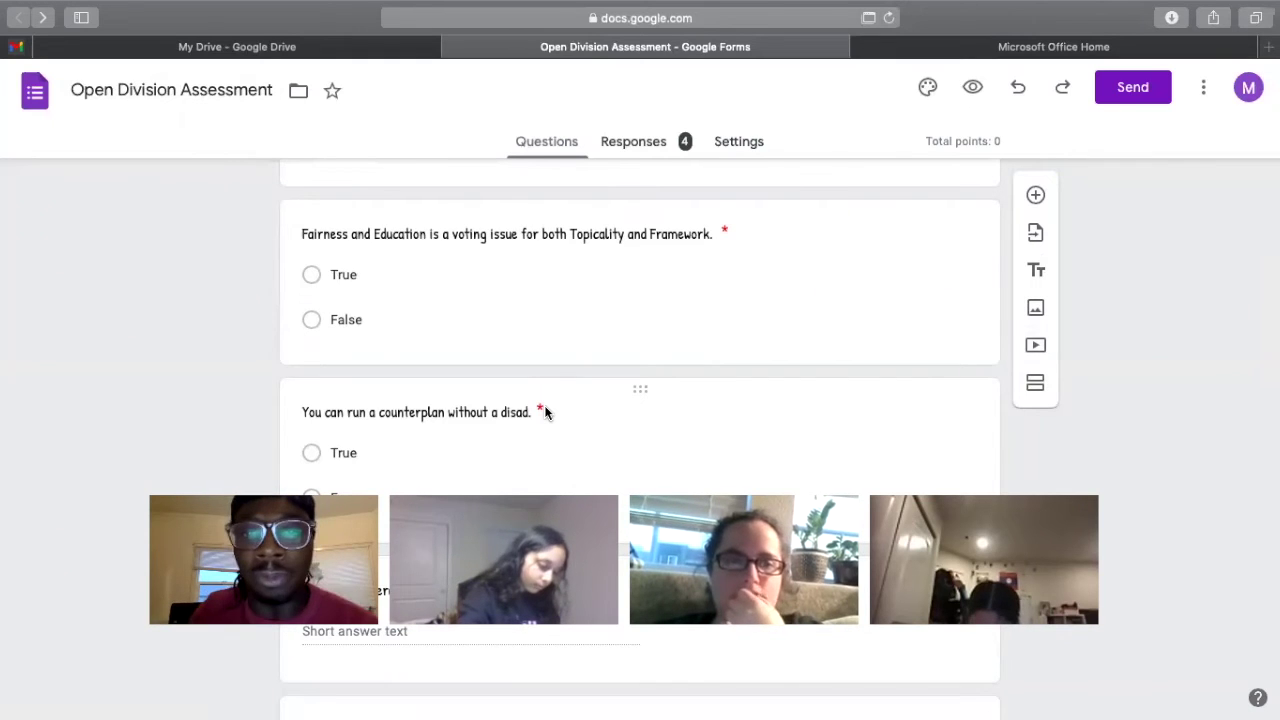
scroll(477, 433, "up", 1)
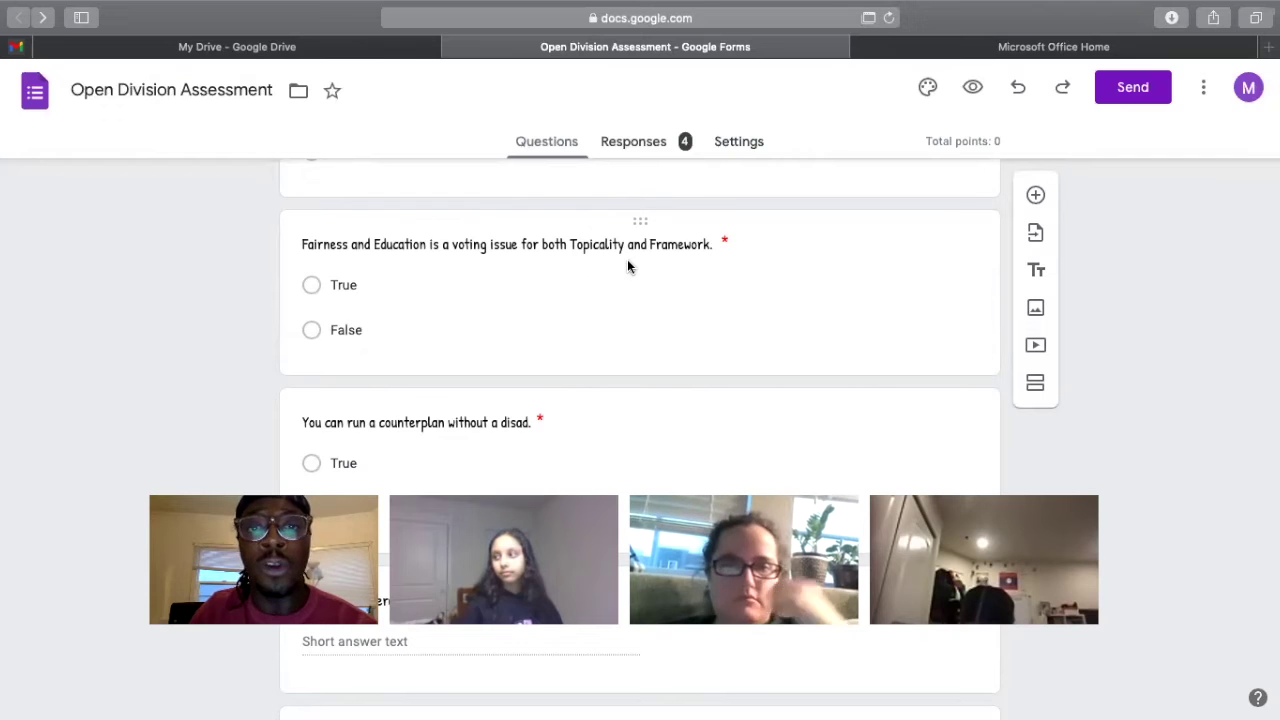
scroll(532, 332, "down", 2)
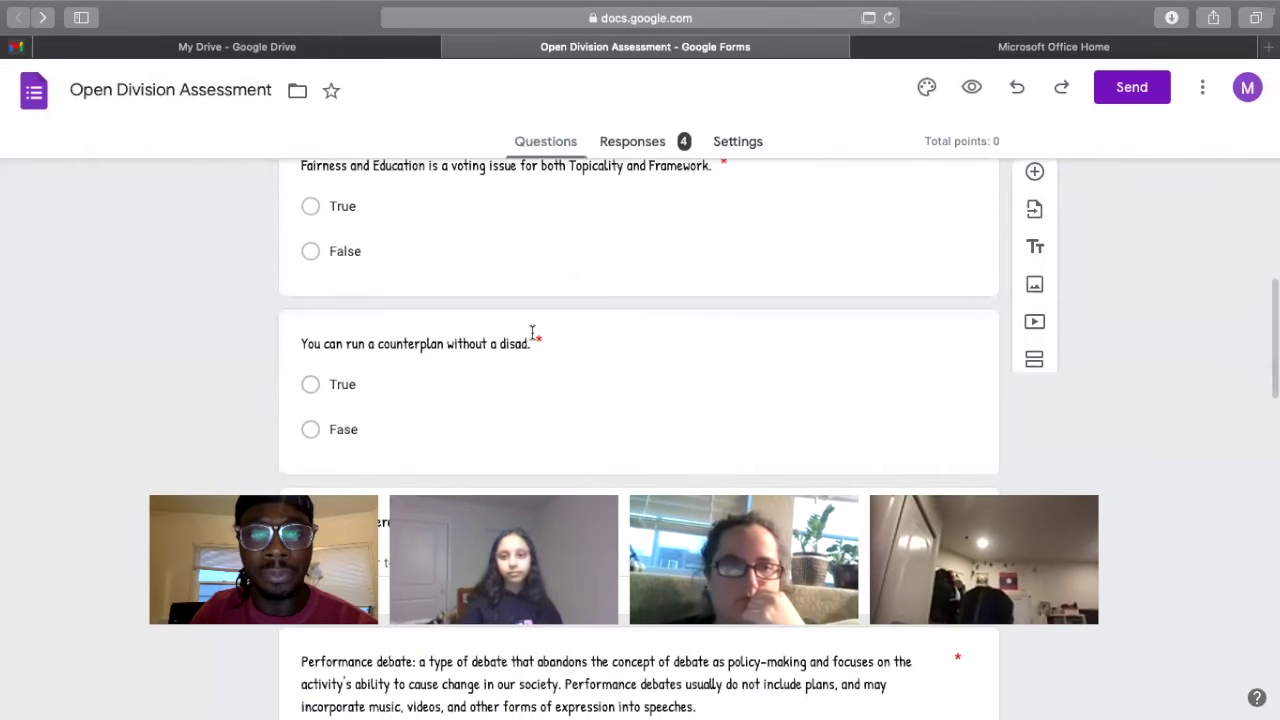
Scroll past the counterplan item to the 'List three different type of perms.' question.
scroll(460, 270, "down", 1)
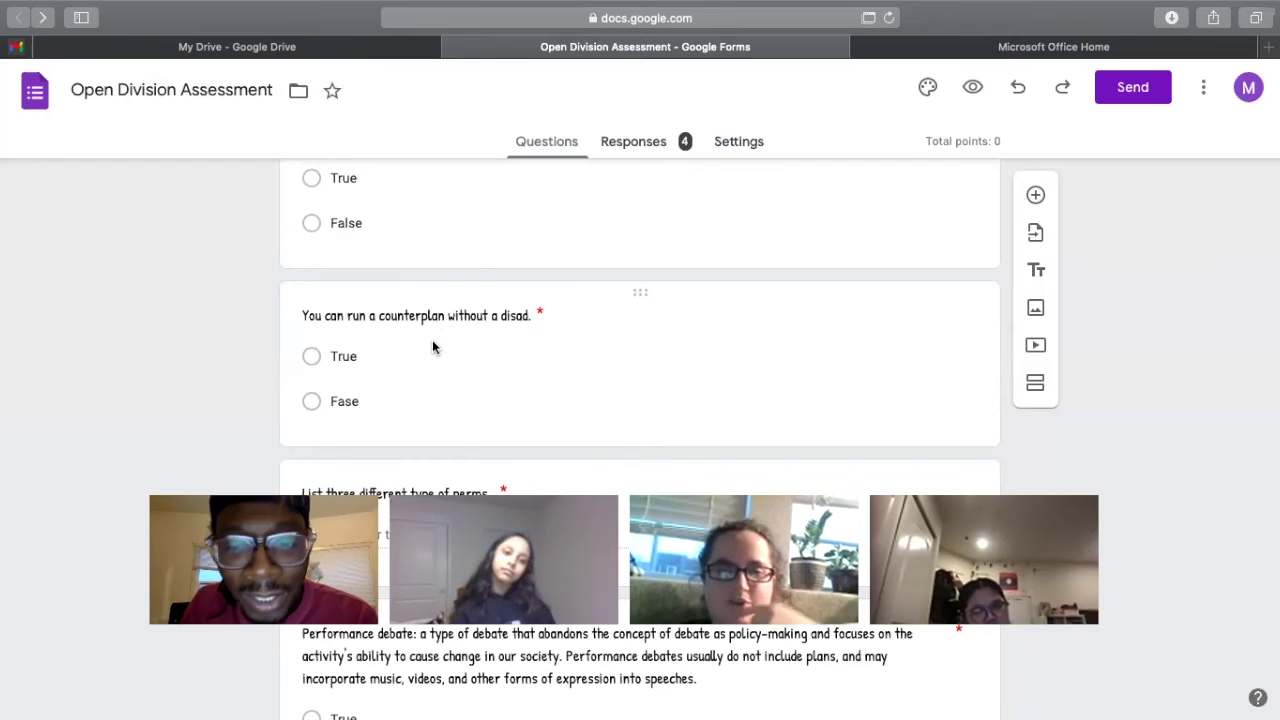
scroll(432, 347, "down", 1)
scroll(451, 291, "up", 1)
scroll(451, 348, "down", 1)
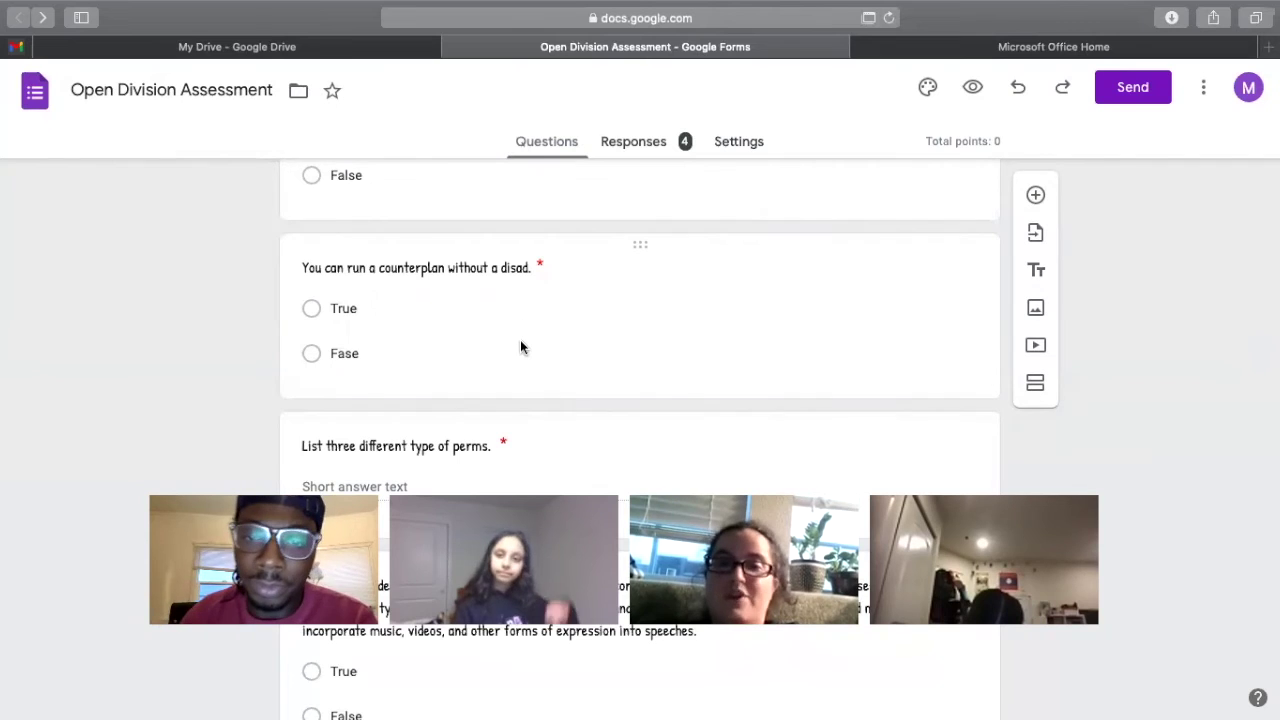
scroll(521, 343, "down", 2)
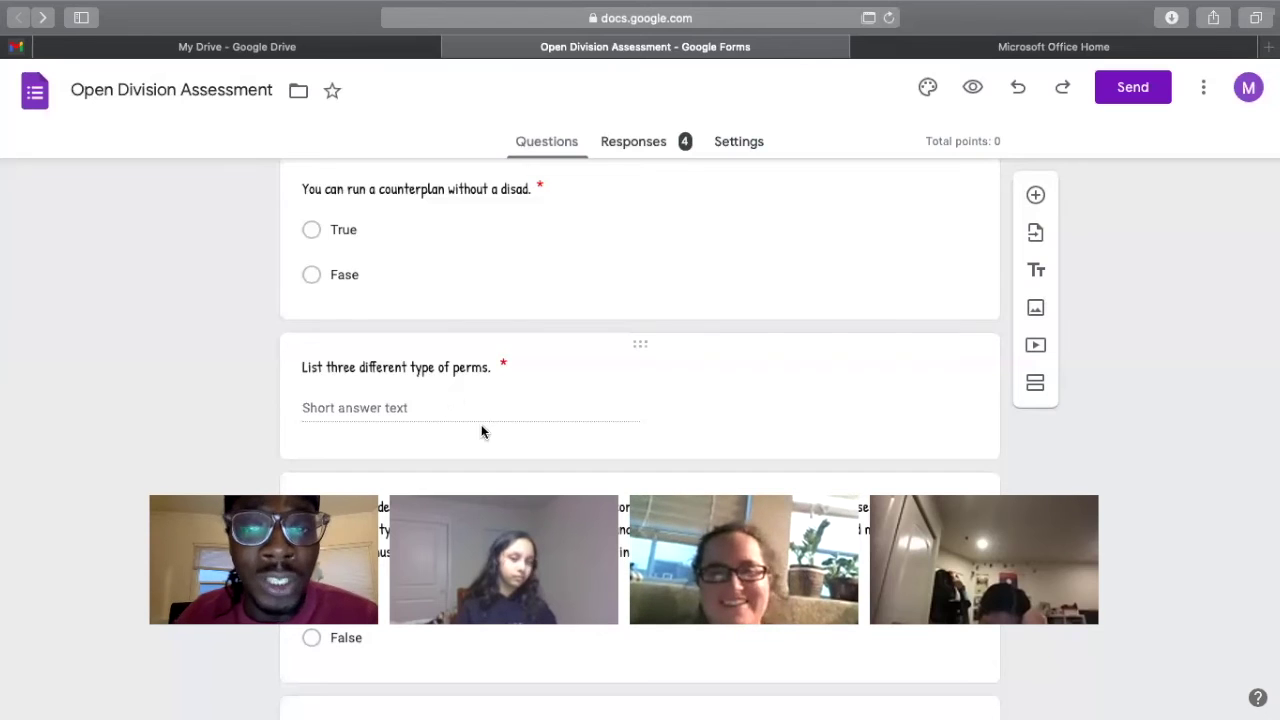
Scroll down to the Performance debate definition true/false question.
scroll(481, 424, "down", 3)
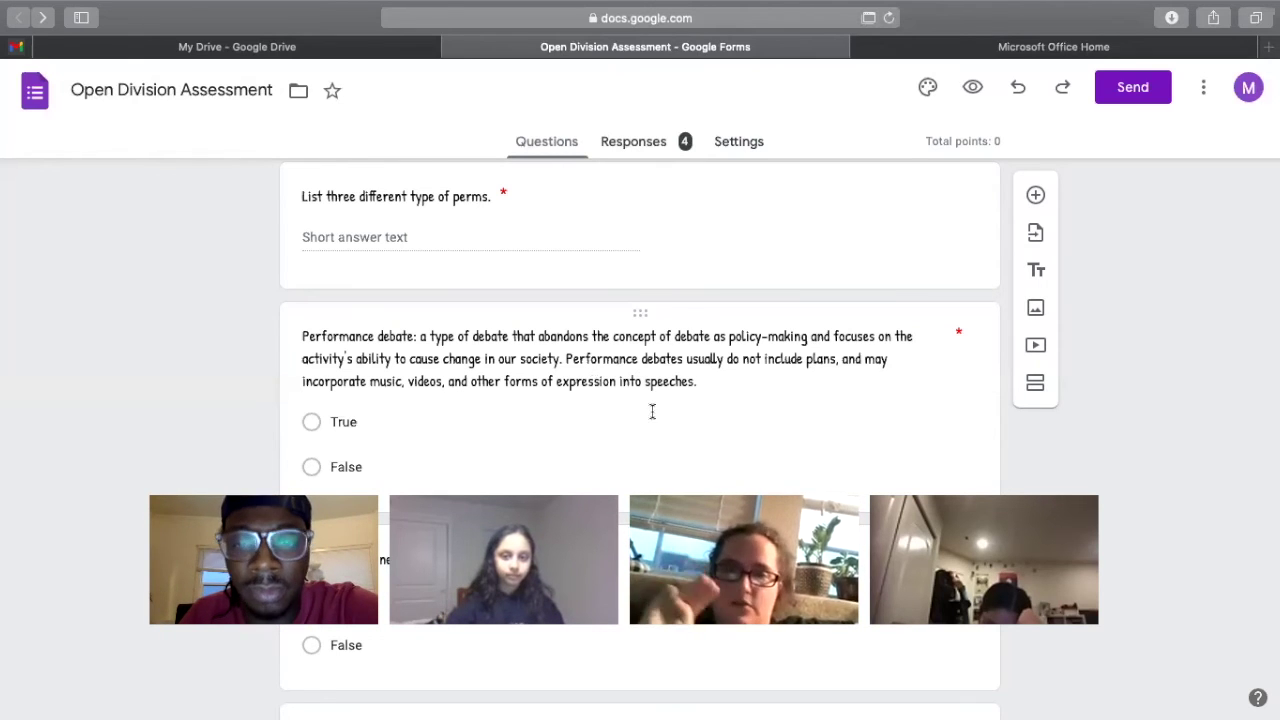
scroll(667, 424, "down", 2)
scroll(667, 424, "up", 1)
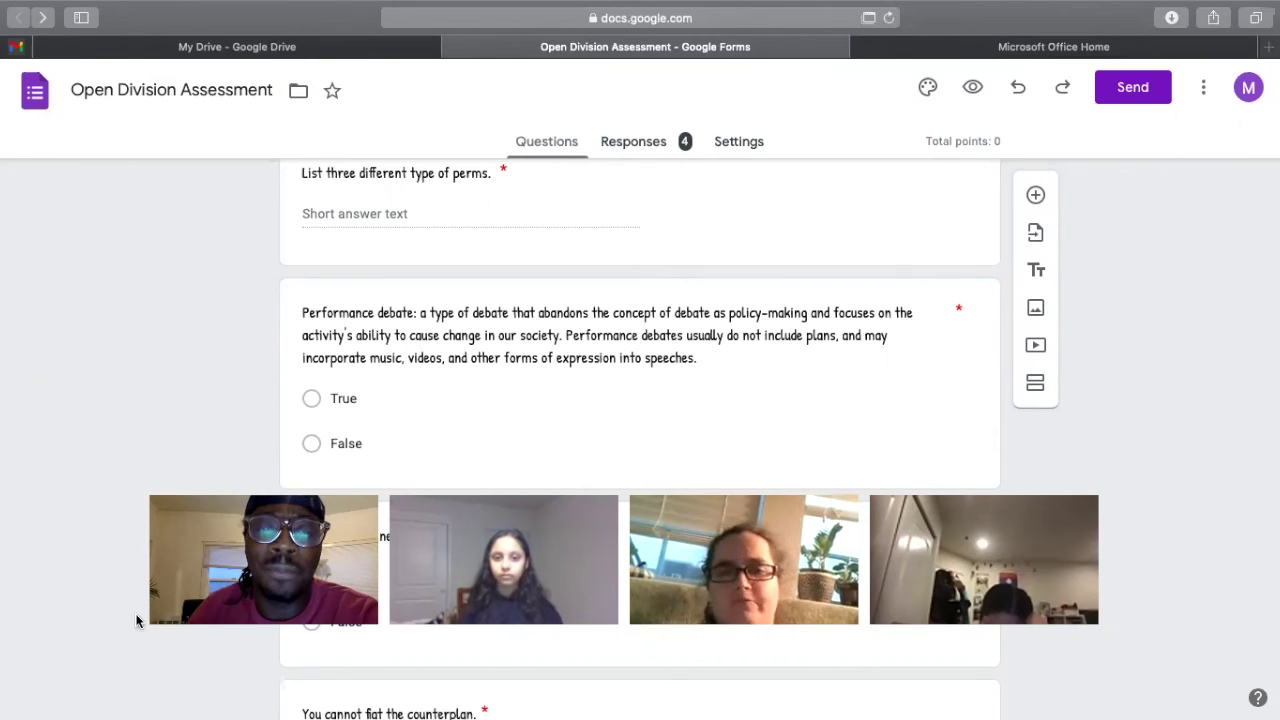
left_click_drag(146, 627, 176, 597)
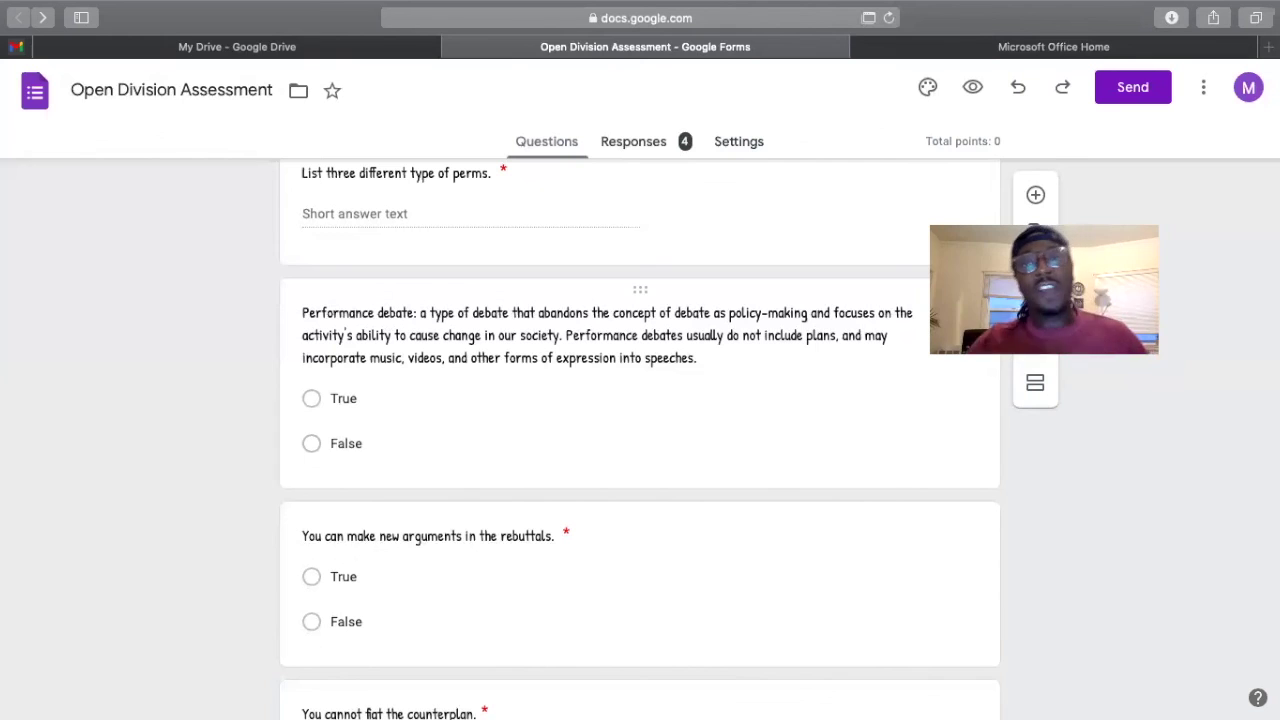
Scroll to the final question, 'Counterplans also have advantages.', below the policy-making debate question.
scroll(972, 389, "down", 15)
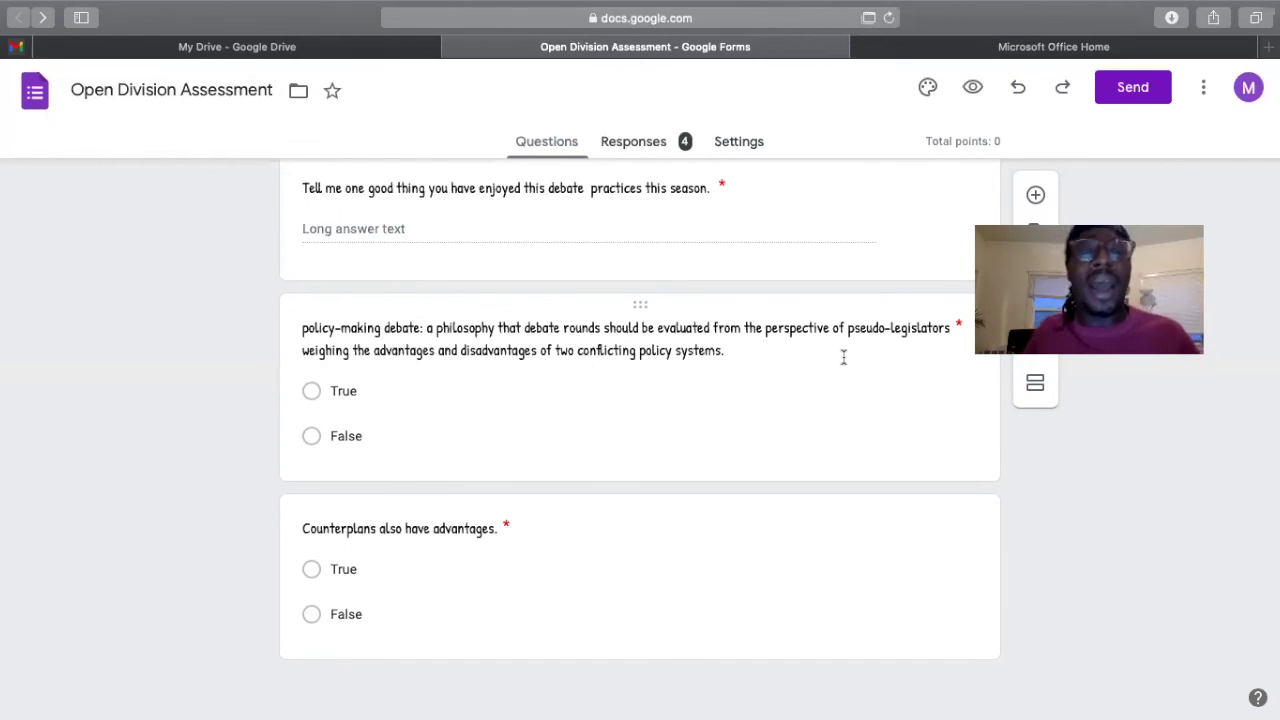
Scroll back to the Performance debate True/False question and the rebuttals question beneath it.
scroll(717, 434, "up", 6)
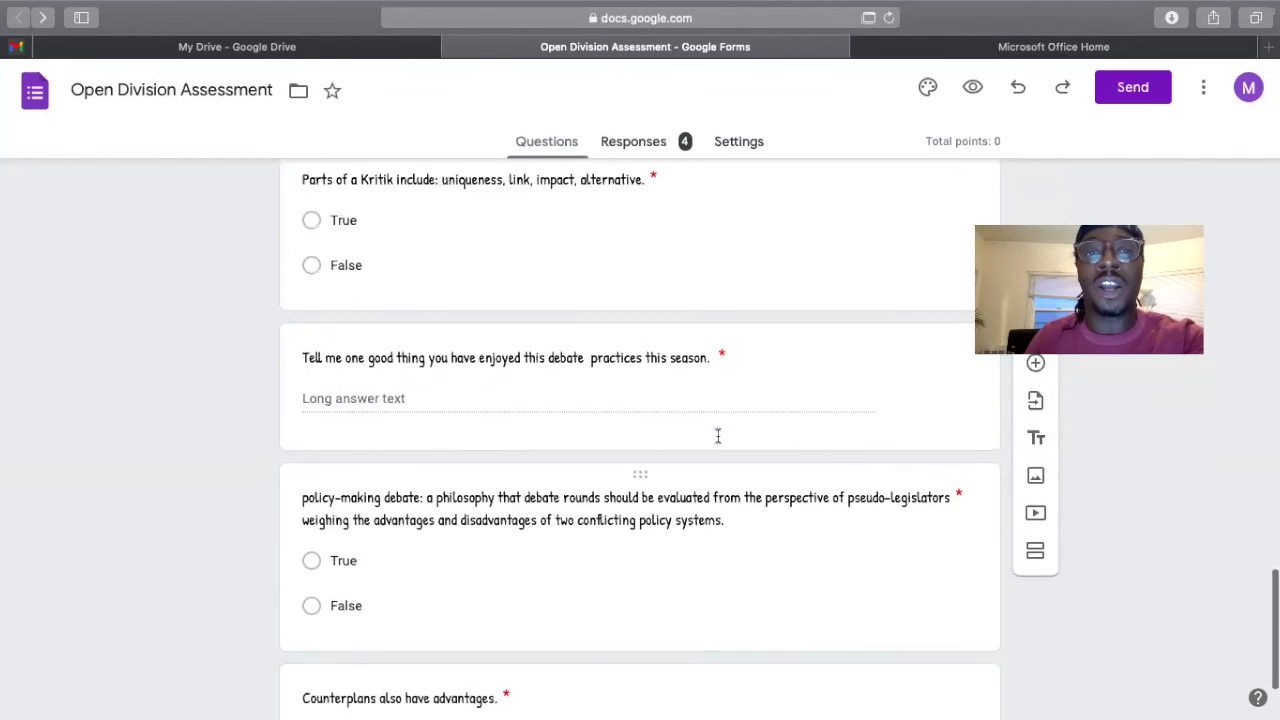
scroll(717, 435, "up", 10)
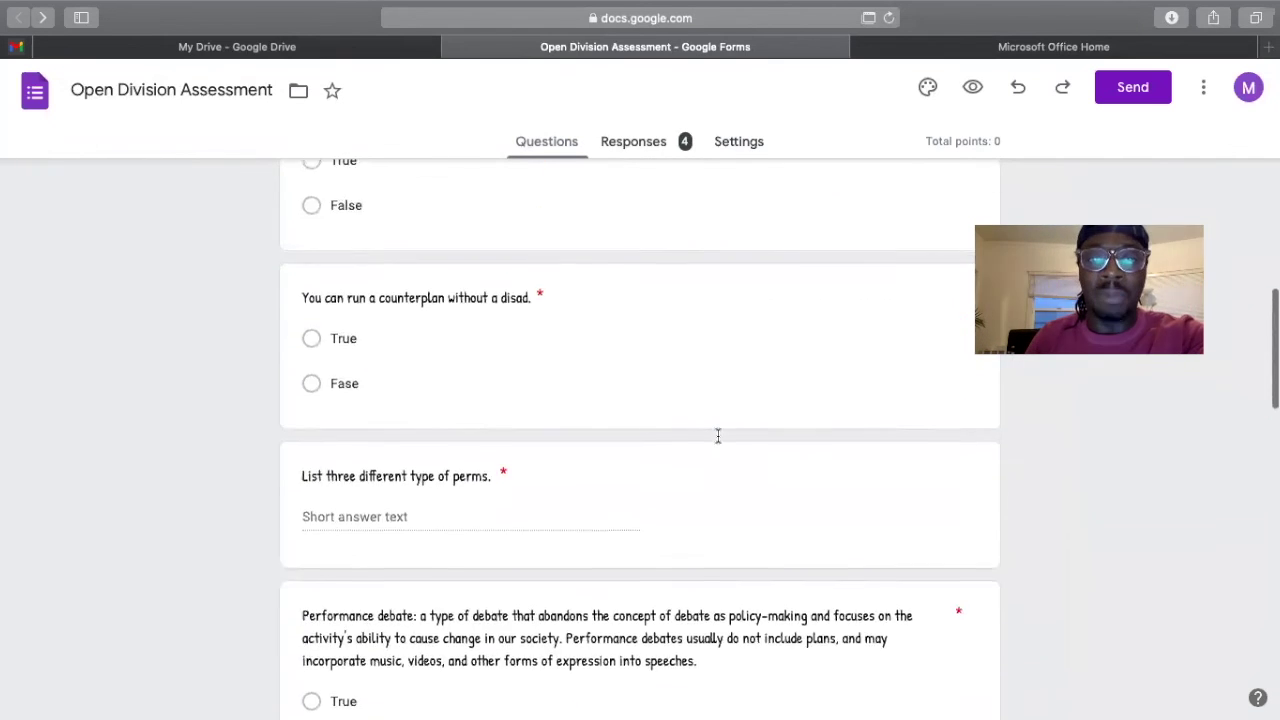
scroll(717, 440, "down", 3)
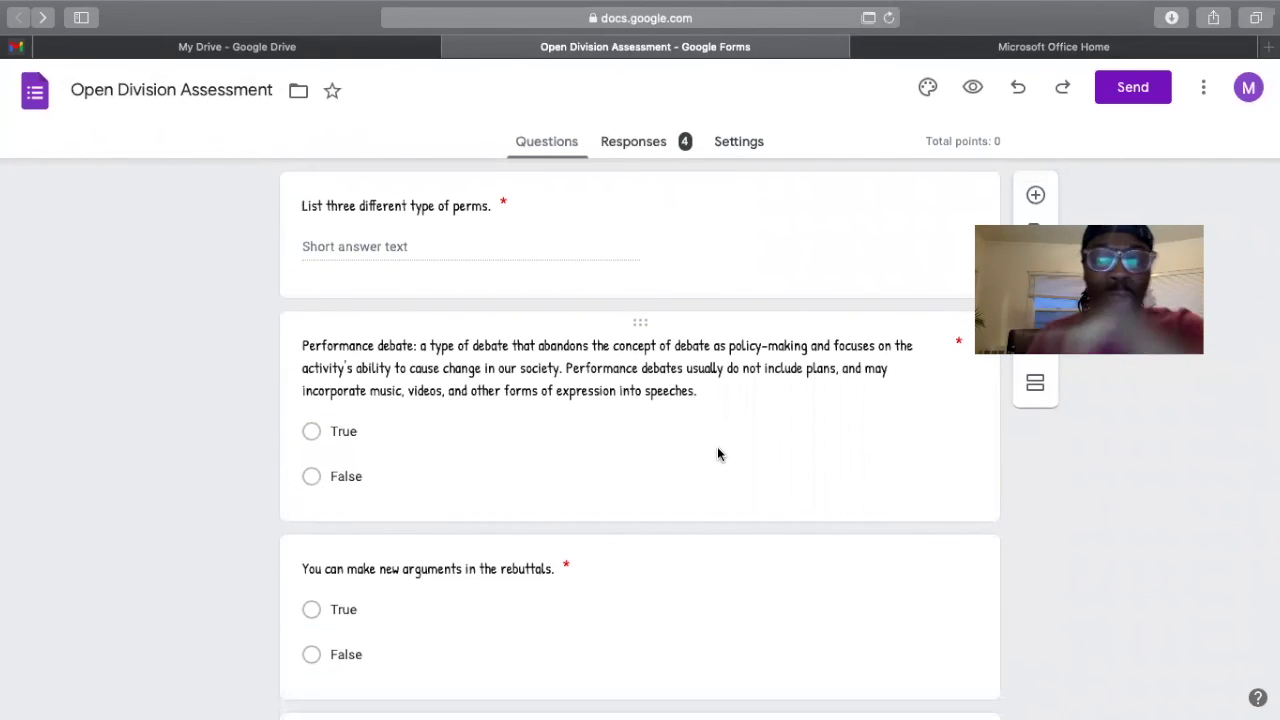
scroll(717, 450, "down", 2)
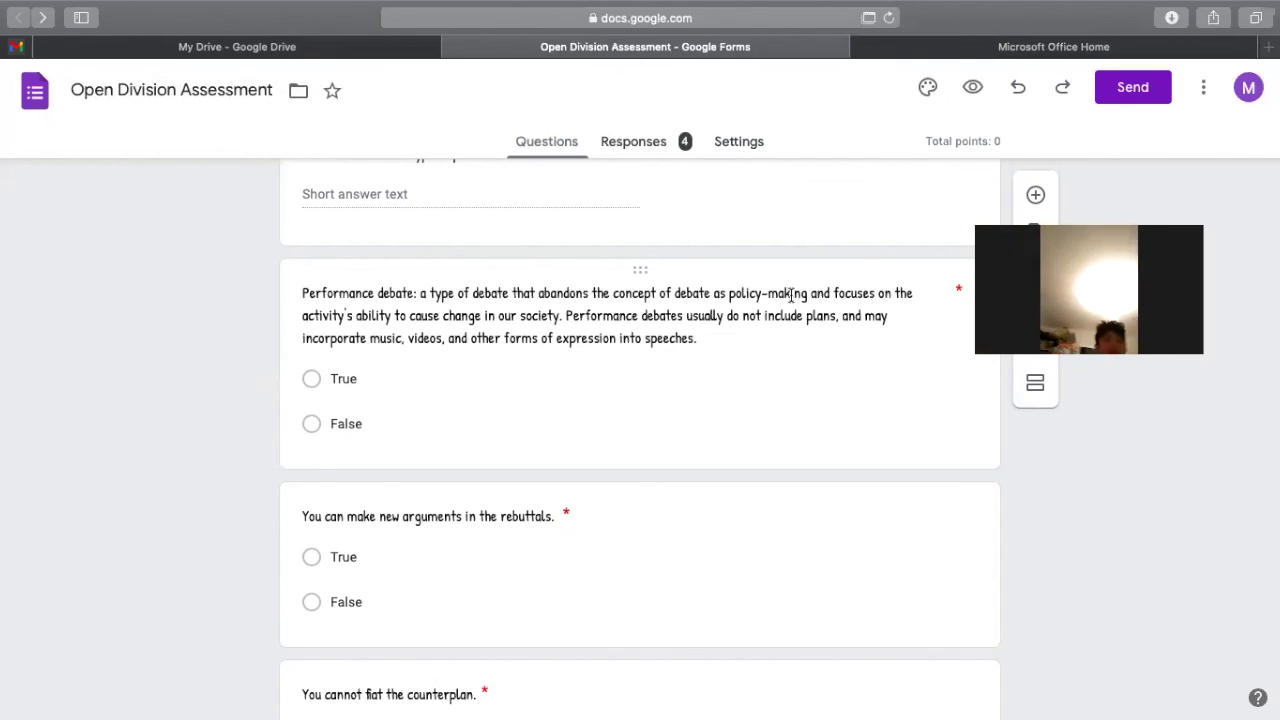
Select the Performance debate question card and review the questions below it.
left_click(714, 349)
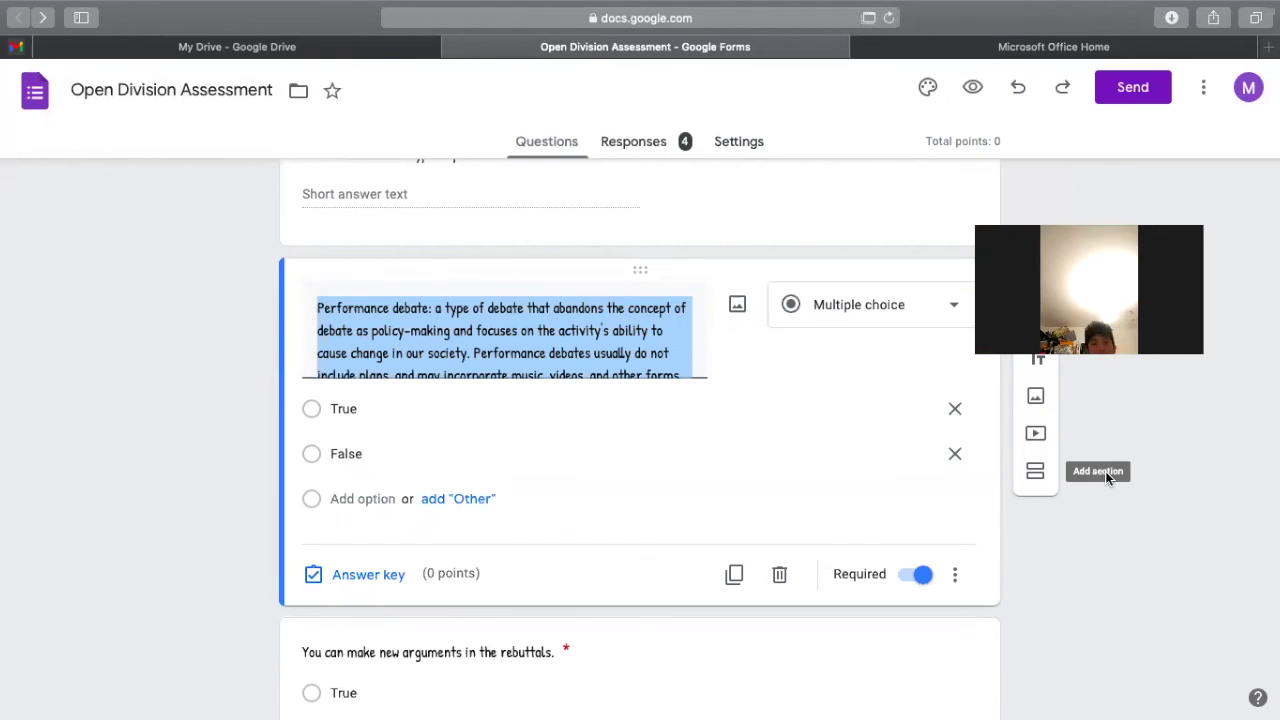
scroll(723, 386, "down", 1)
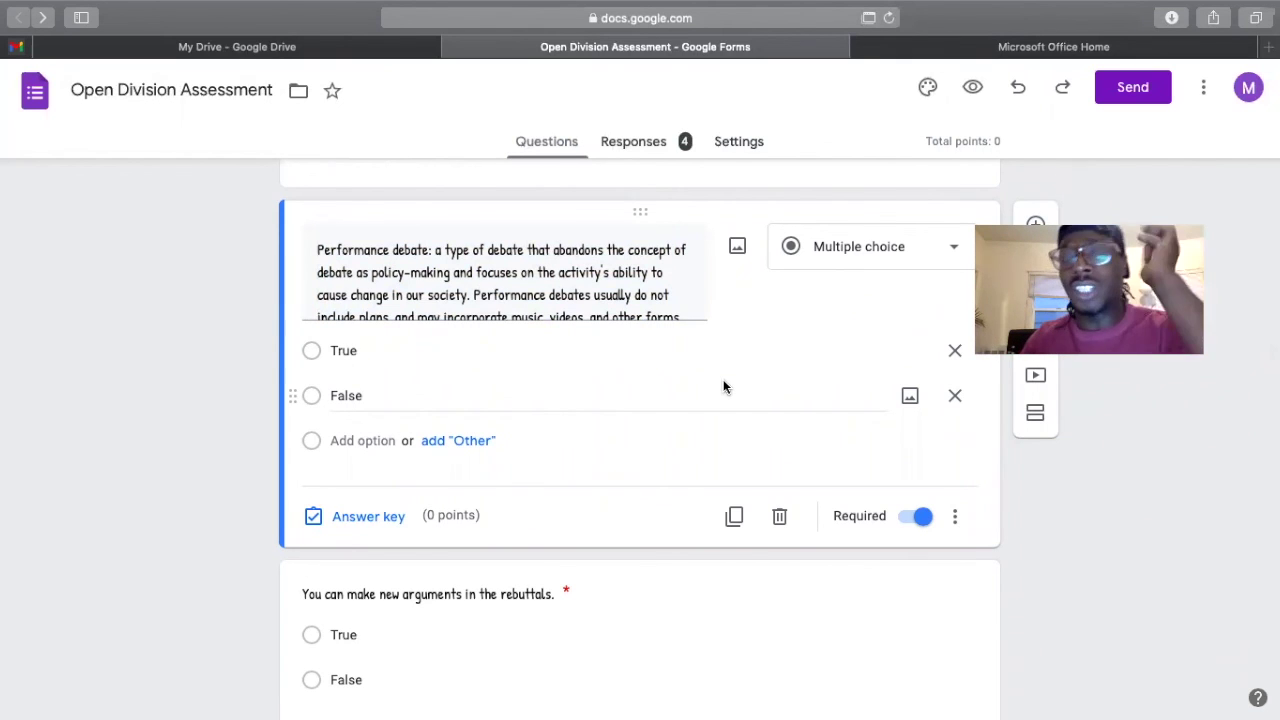
scroll(830, 473, "down", 1)
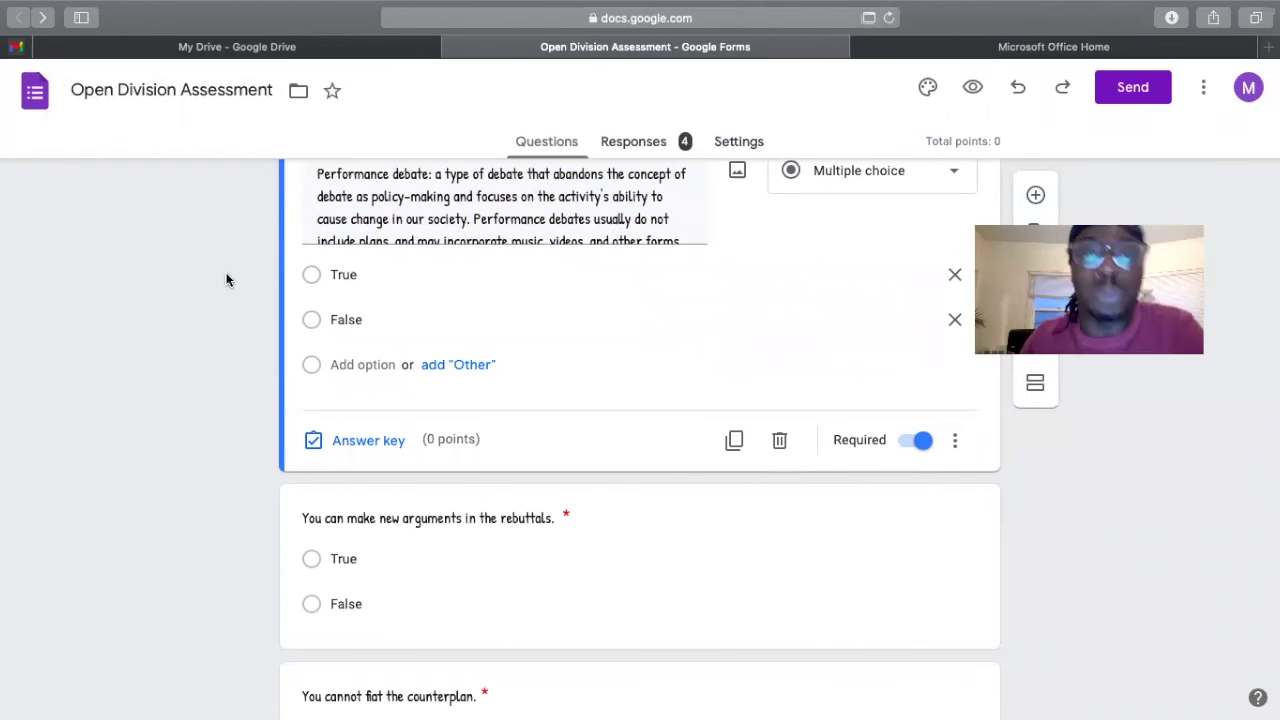
scroll(229, 280, "up", 15)
Select the Affirming the Topic, Counterplans and Fairness and Education question cards in turn.
left_click(427, 317)
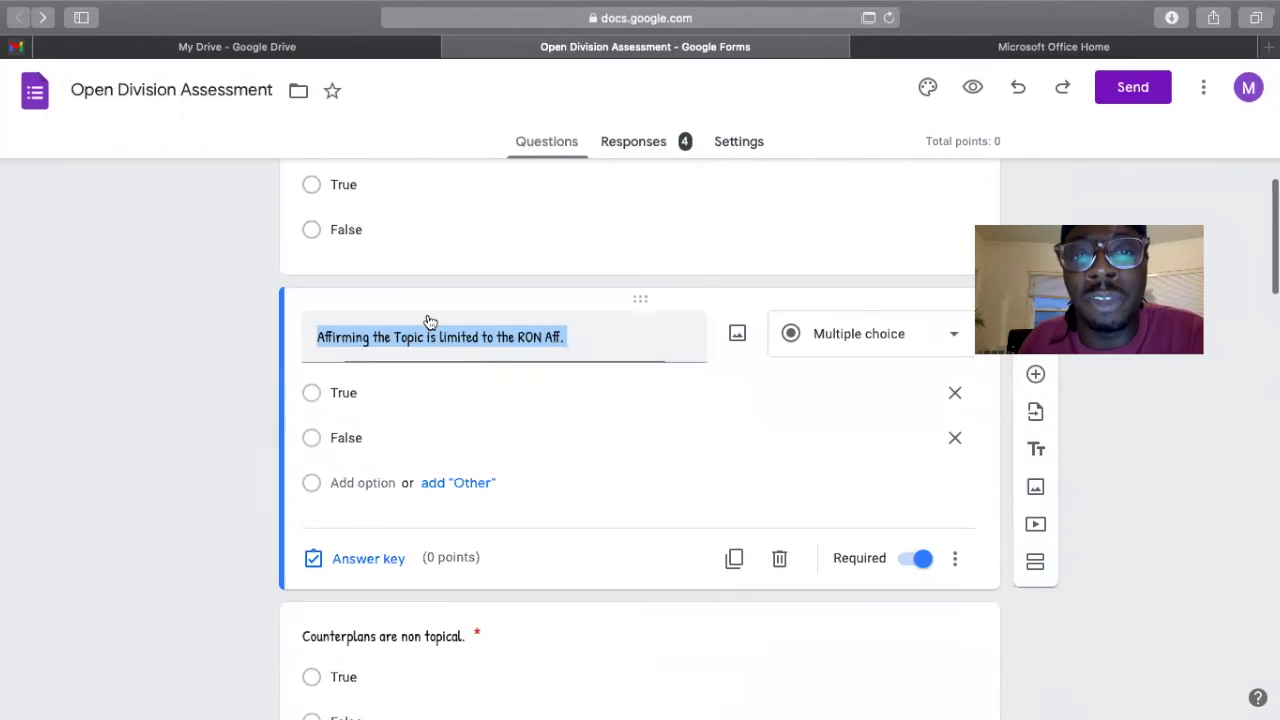
scroll(494, 587, "down", 1)
left_click(494, 587)
scroll(495, 590, "down", 3)
left_click(502, 501)
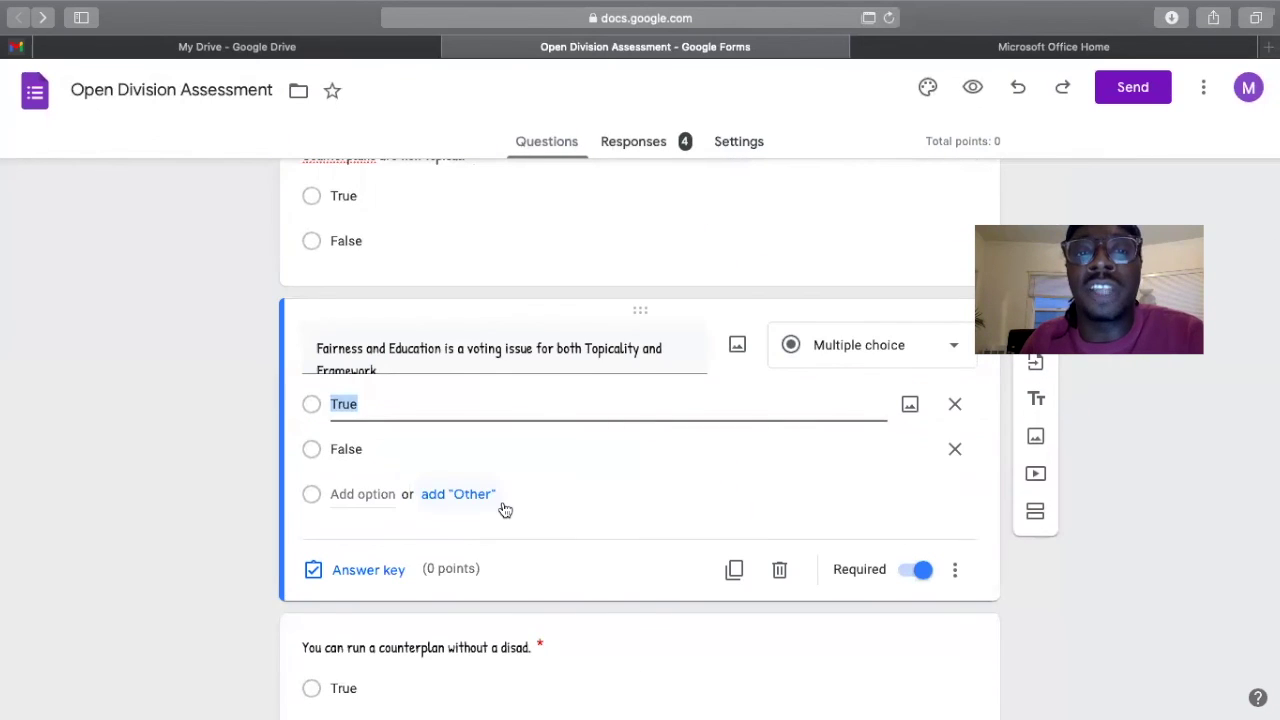
scroll(630, 568, "down", 4)
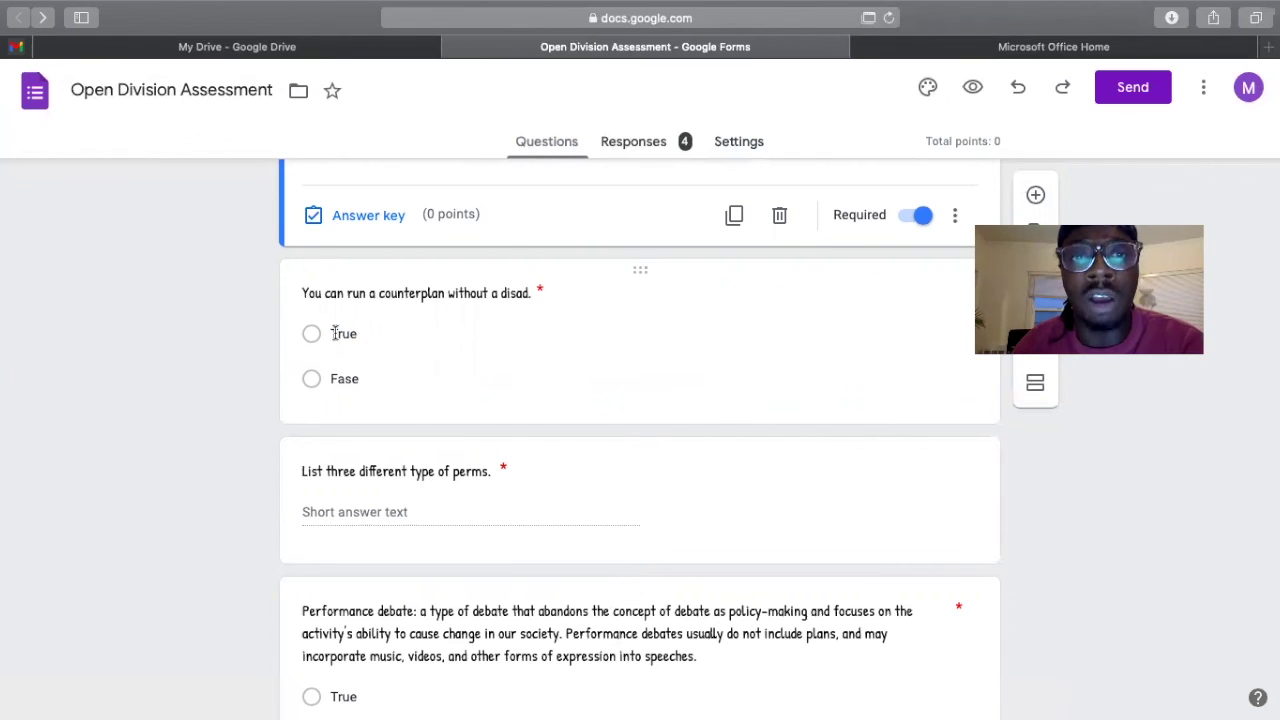
Select the counterplan-without-a-disad card, then edit the rebuttals question and deselect its title.
left_click(345, 292)
scroll(437, 349, "down", 5)
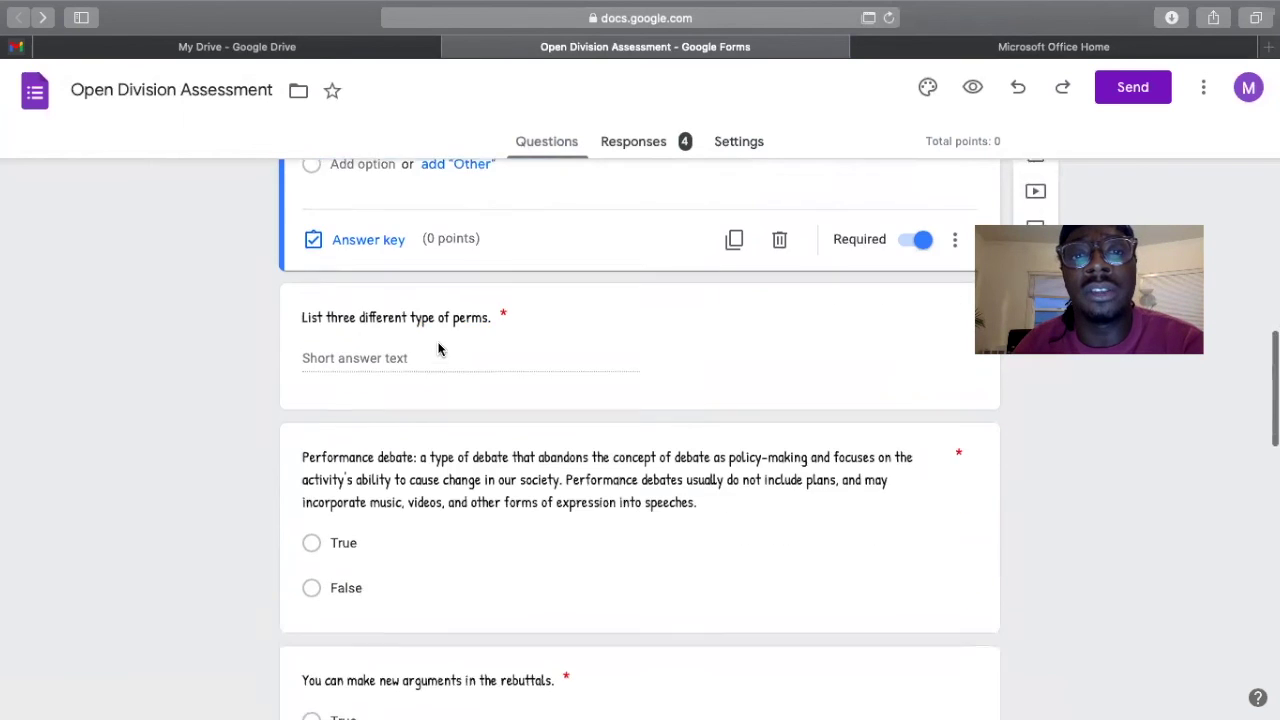
left_click(449, 357)
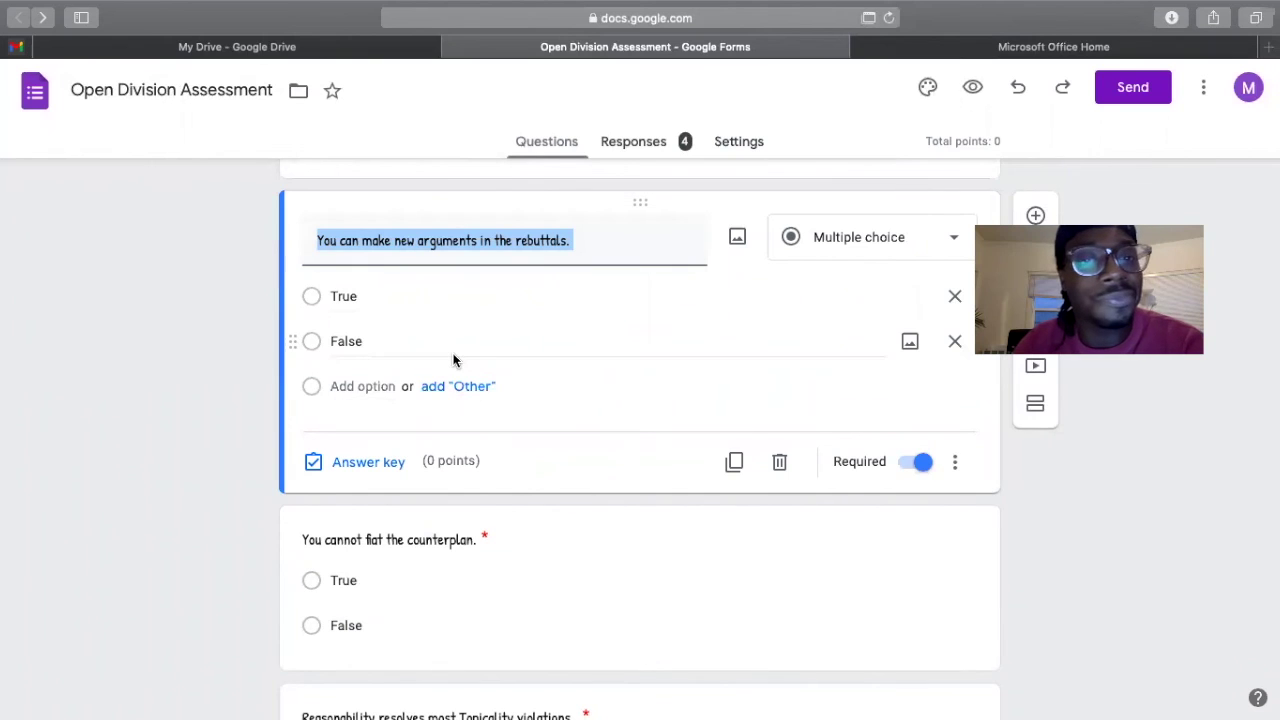
scroll(451, 360, "down", 1)
scroll(471, 371, "up", 1)
left_click(184, 311)
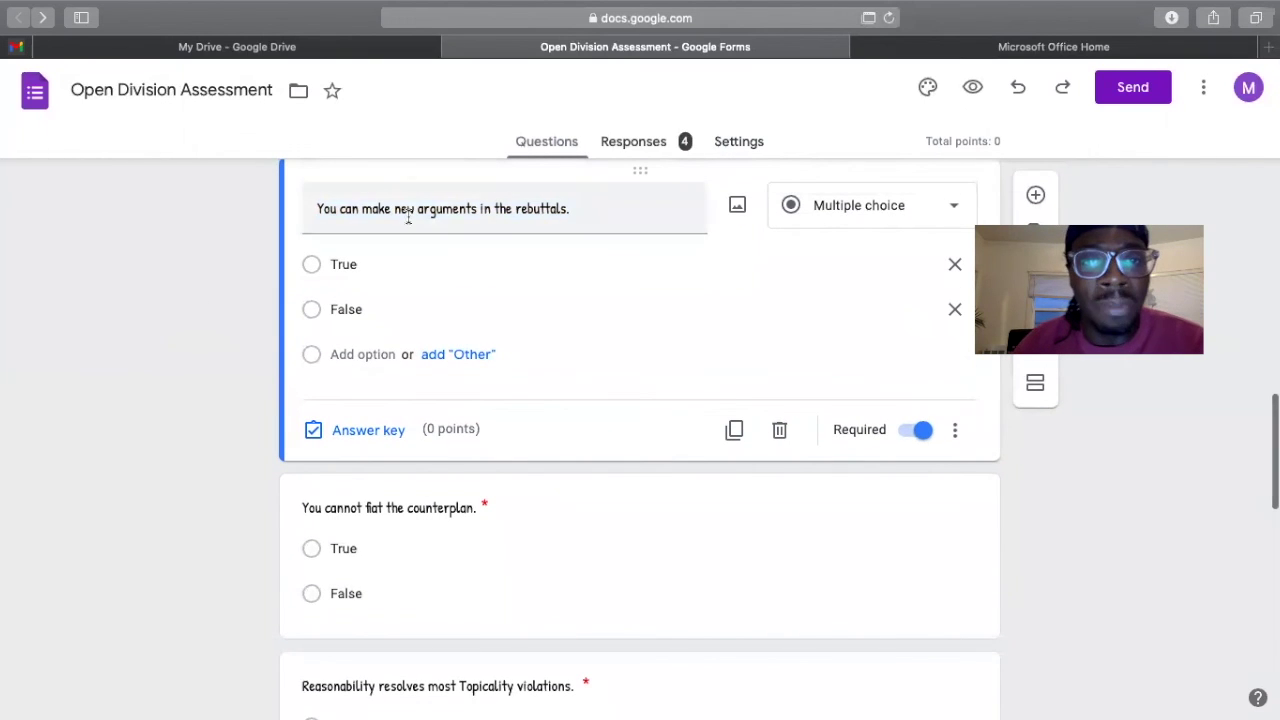
scroll(455, 508, "down", 1)
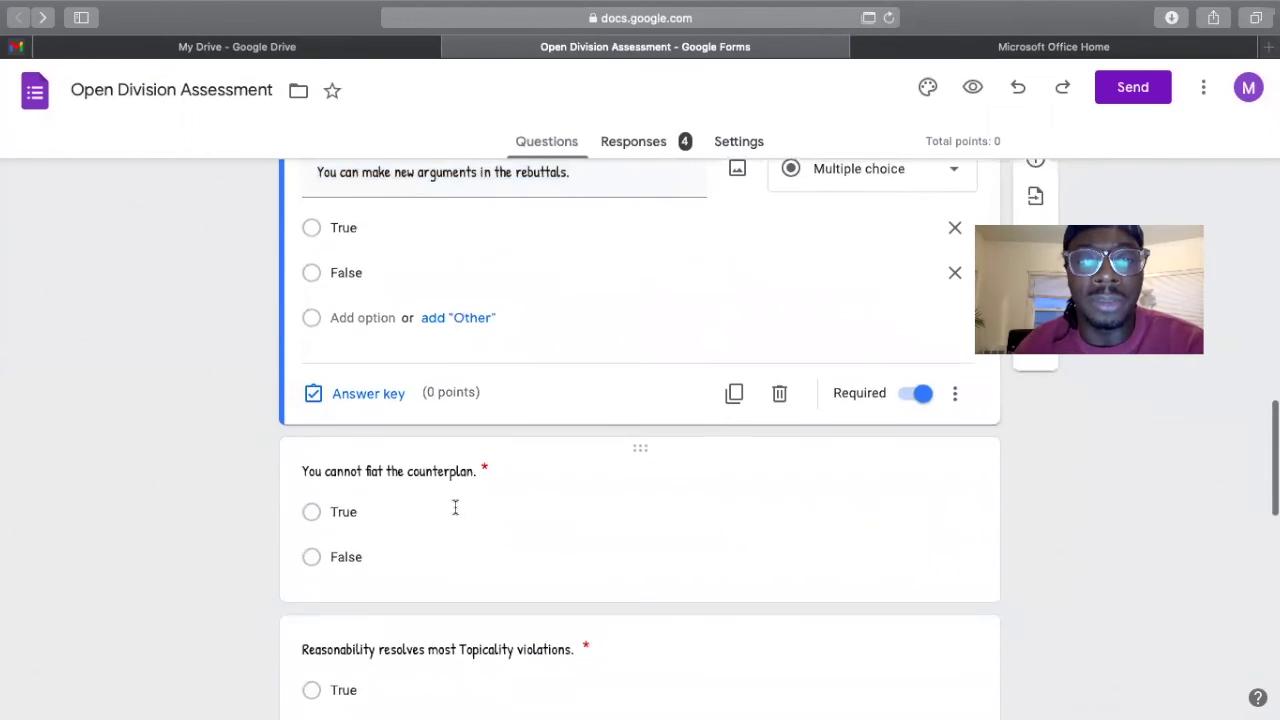
scroll(455, 508, "down", 3)
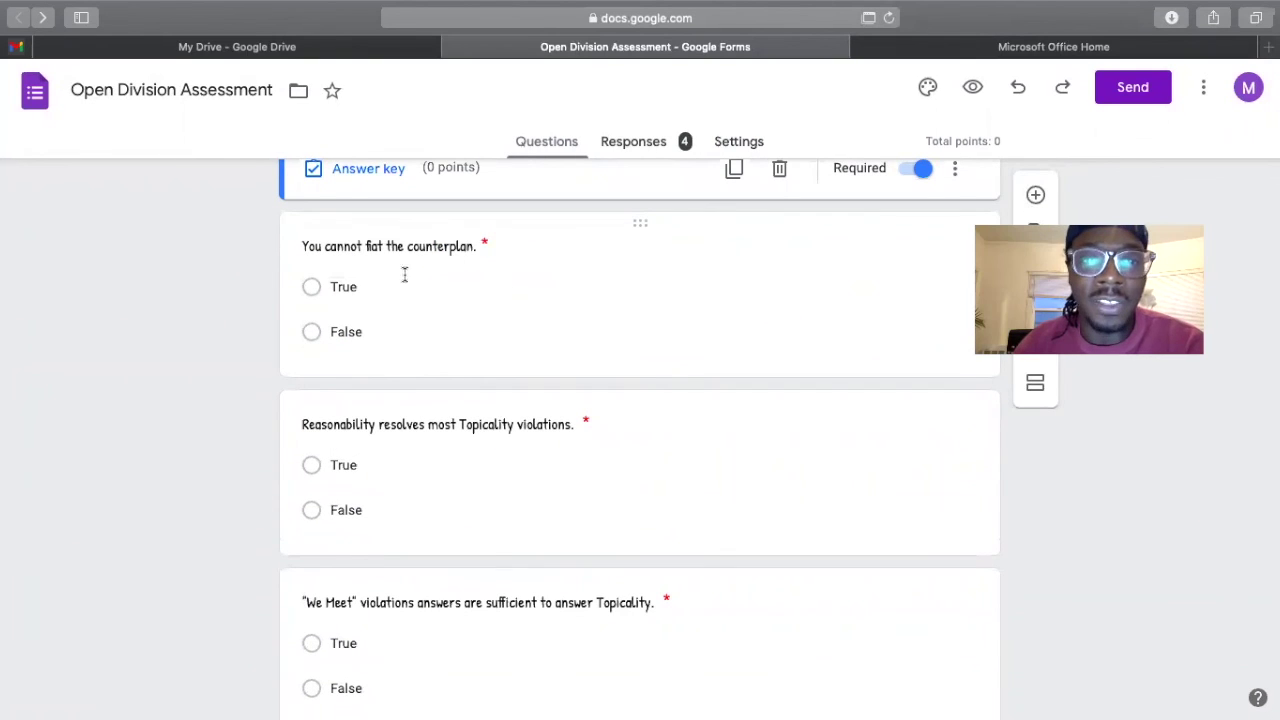
scroll(376, 382, "down", 1)
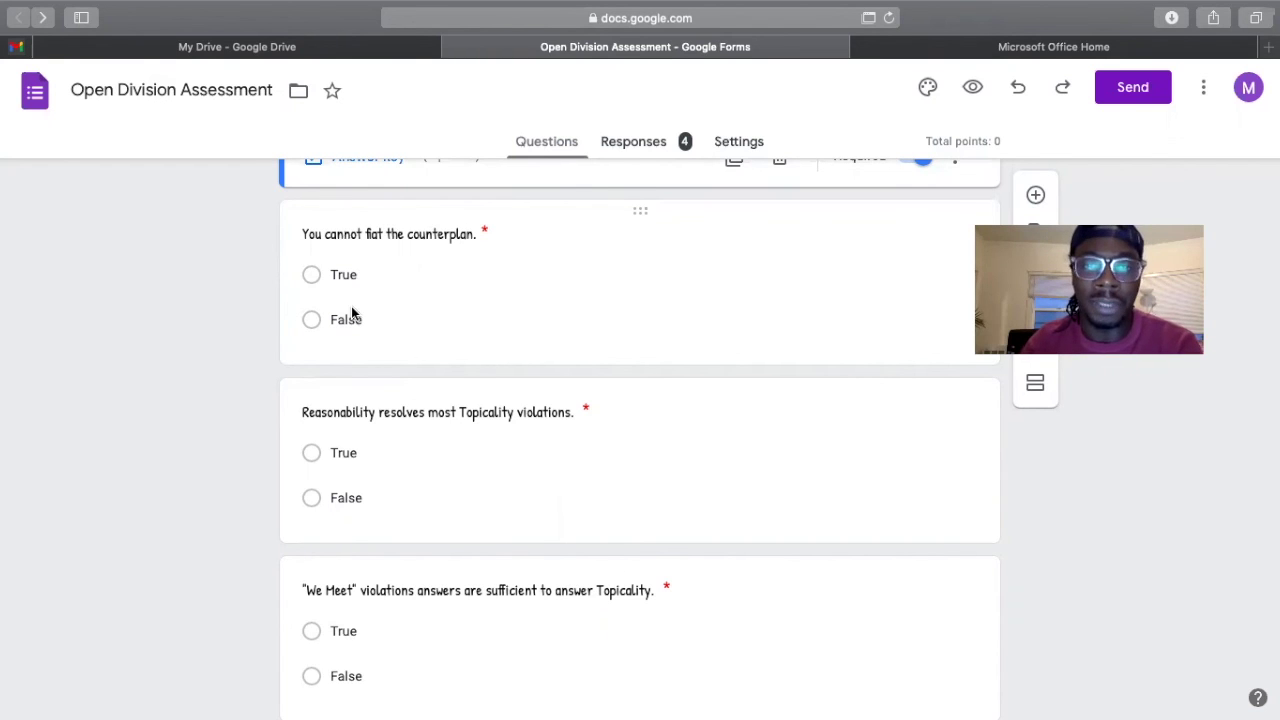
scroll(404, 360, "down", 2)
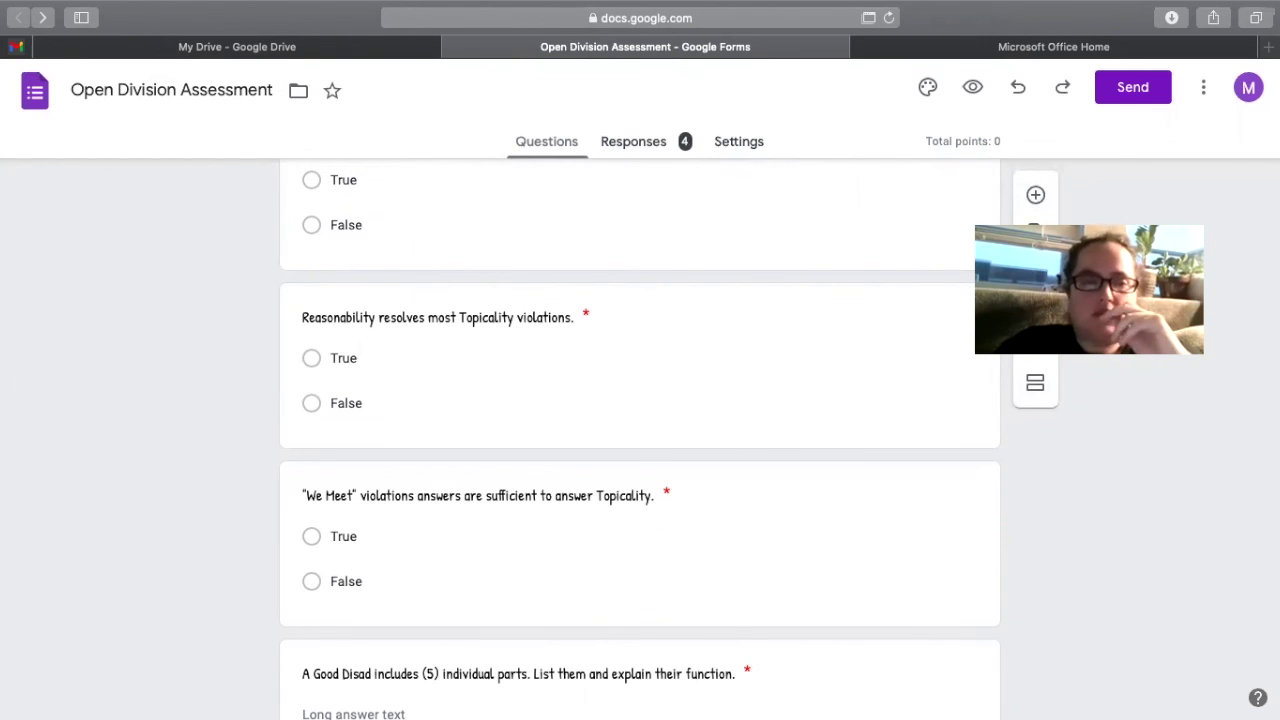
scroll(908, 255, "up", 10)
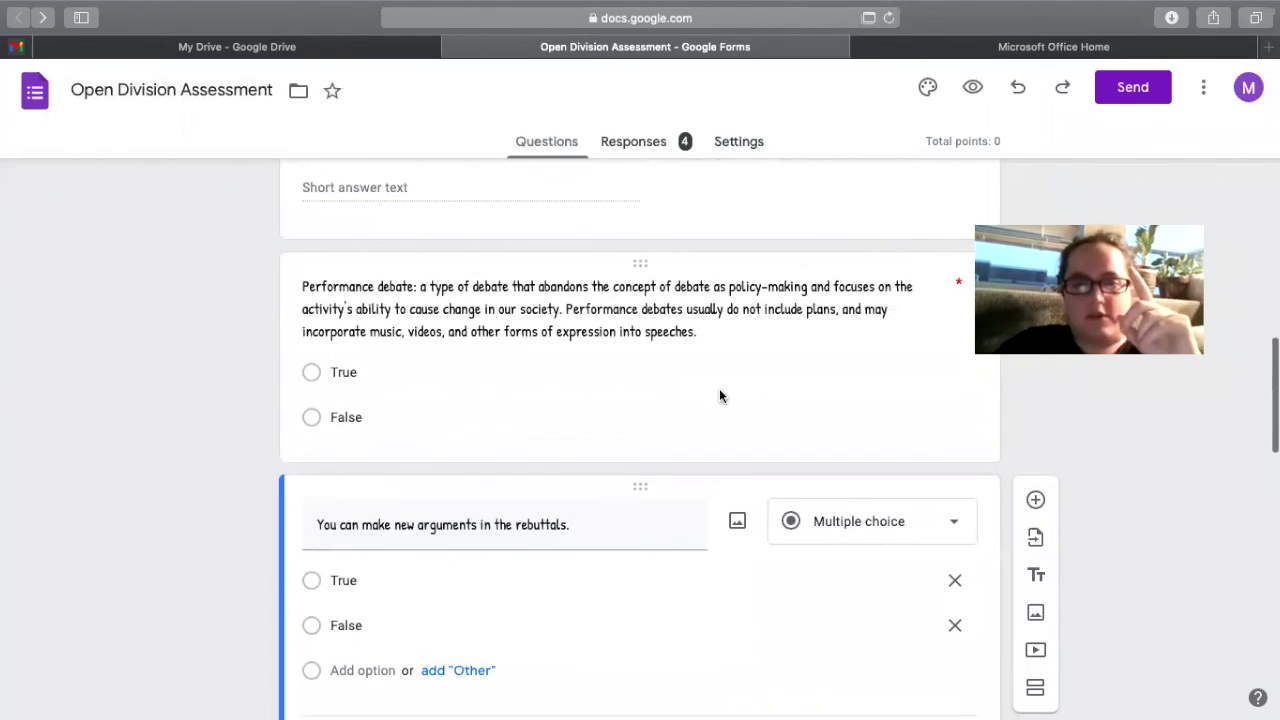
scroll(719, 396, "down", 2)
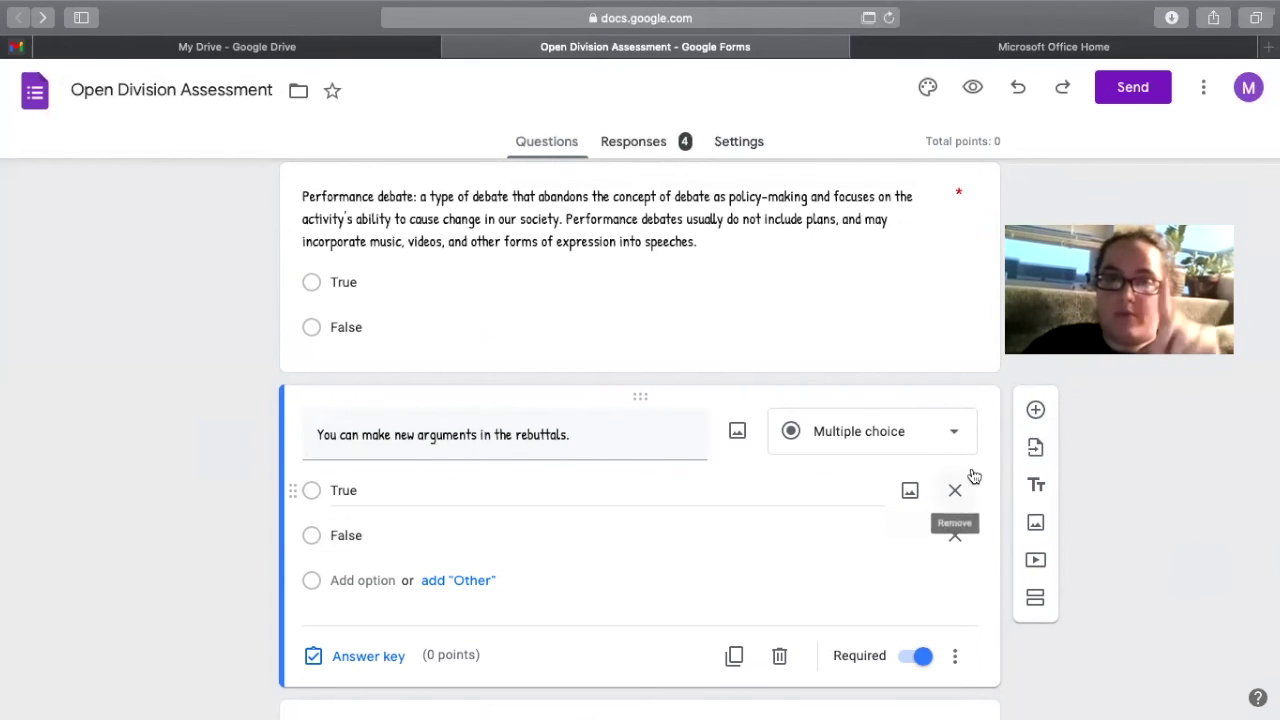
scroll(641, 436, "down", 5)
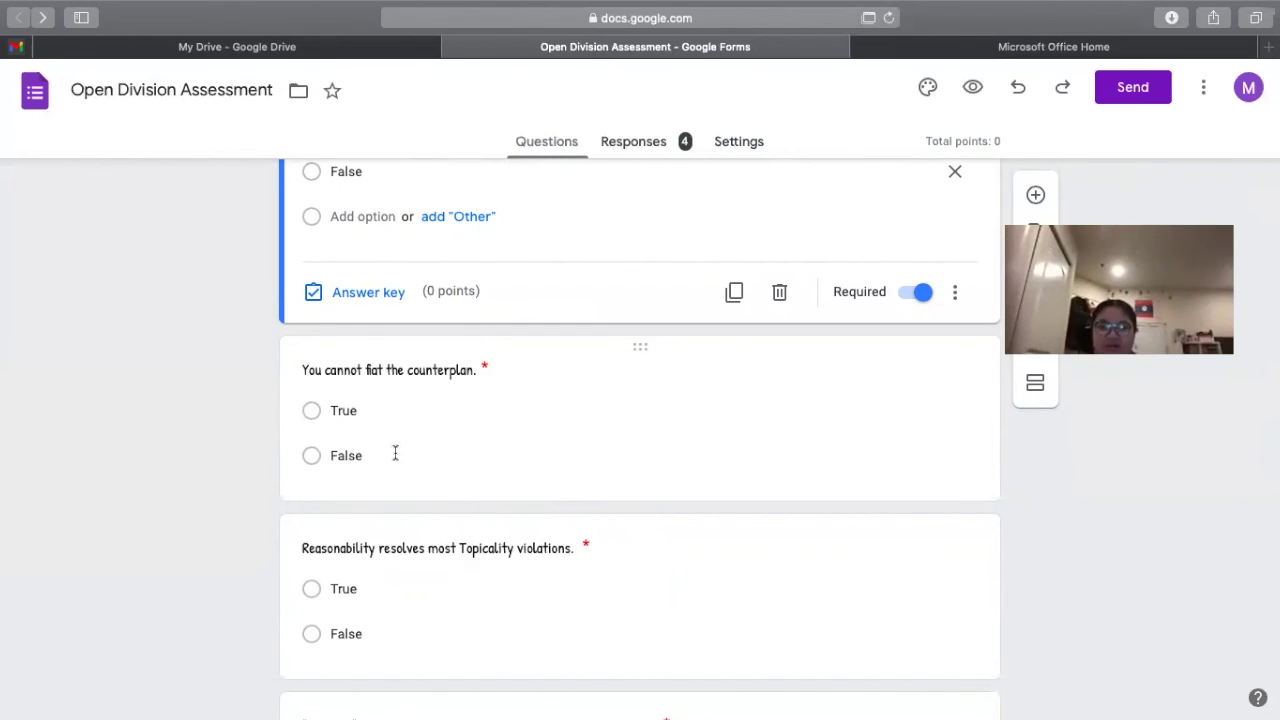
scroll(507, 523, "down", 1)
scroll(507, 523, "down", 5)
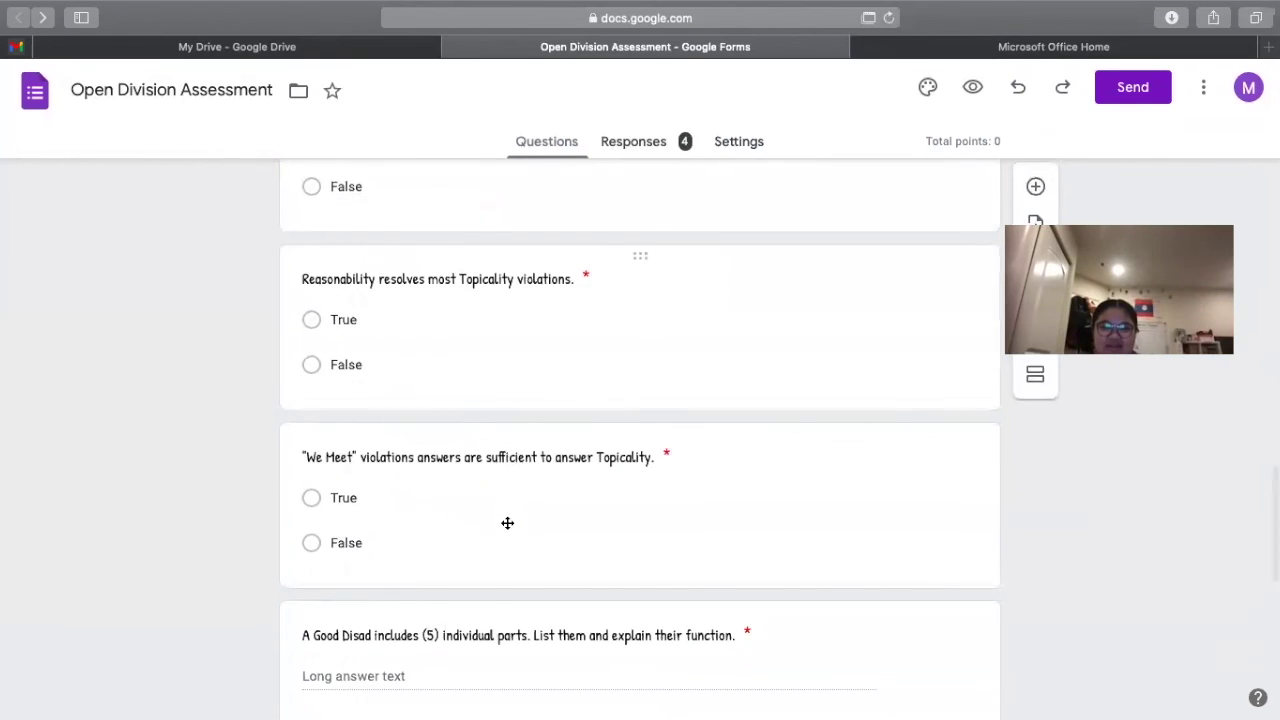